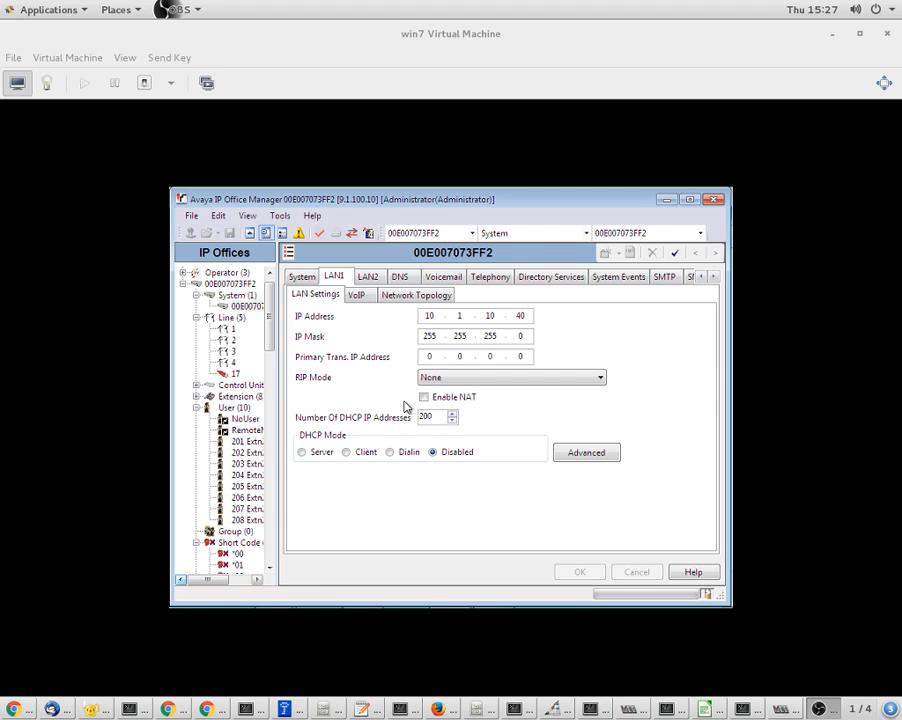
- Review the LAN1 network topology settings, including the STUN server address, STUN port, firewall/NAT type and public IP address
{"action": "left_click", "coordinate": [387, 300]}
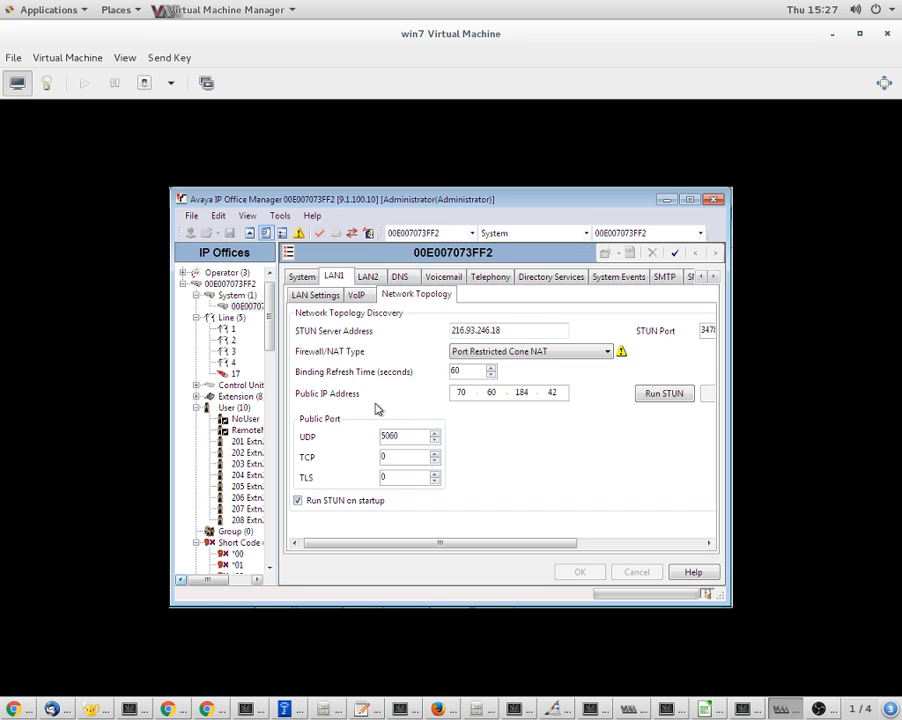
{"action": "left_click_drag", "start_coordinate": [510, 327], "coordinate": [427, 319]}
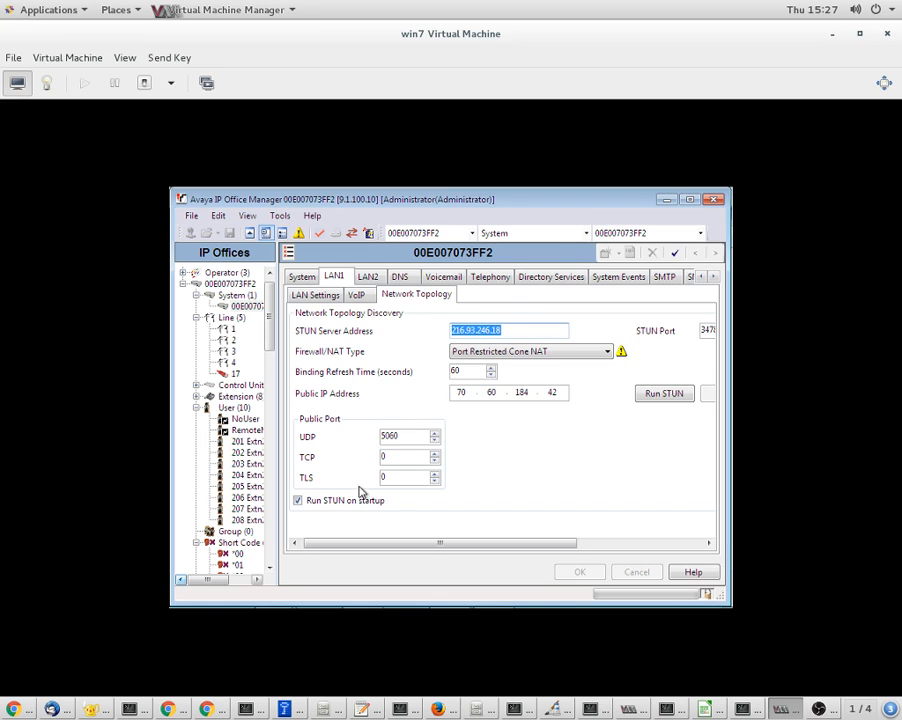
{"action": "left_click_drag", "start_coordinate": [388, 540], "coordinate": [433, 543]}
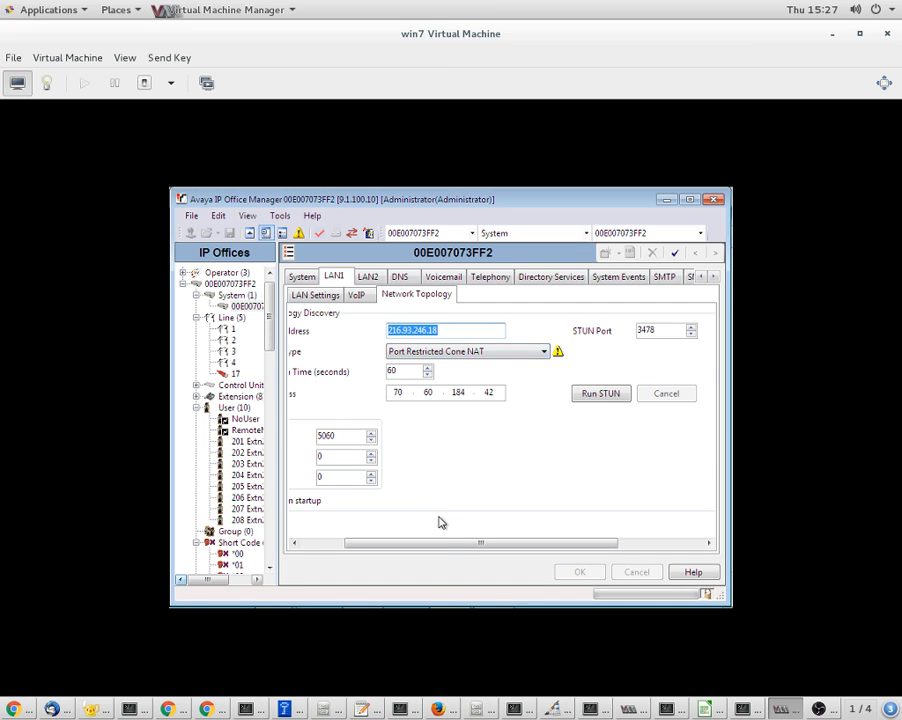
{"action": "left_click_drag", "start_coordinate": [440, 545], "coordinate": [397, 546]}
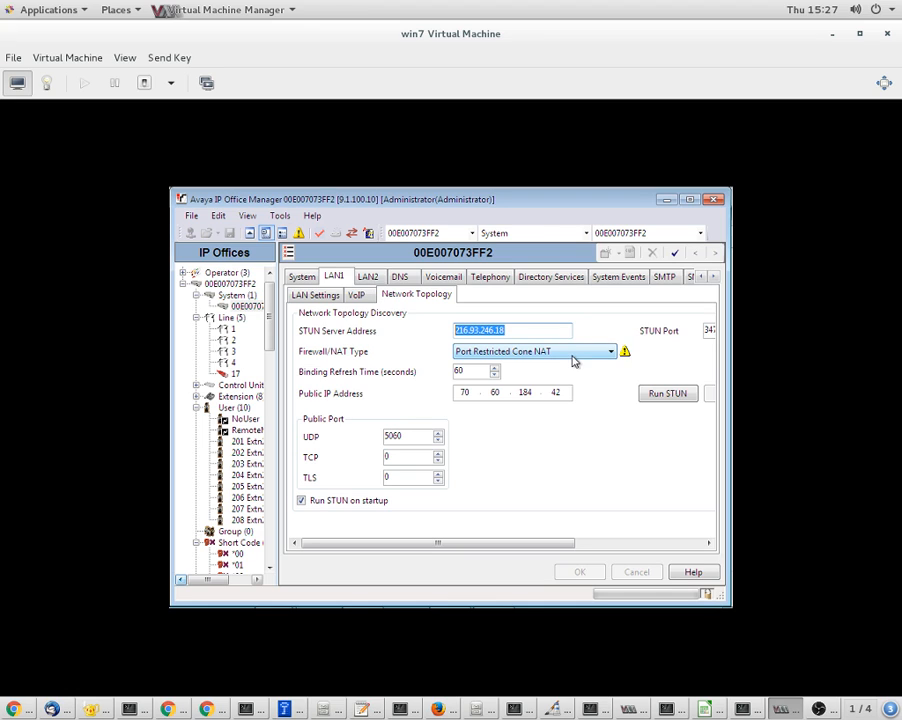
{"action": "left_click", "coordinate": [460, 393]}
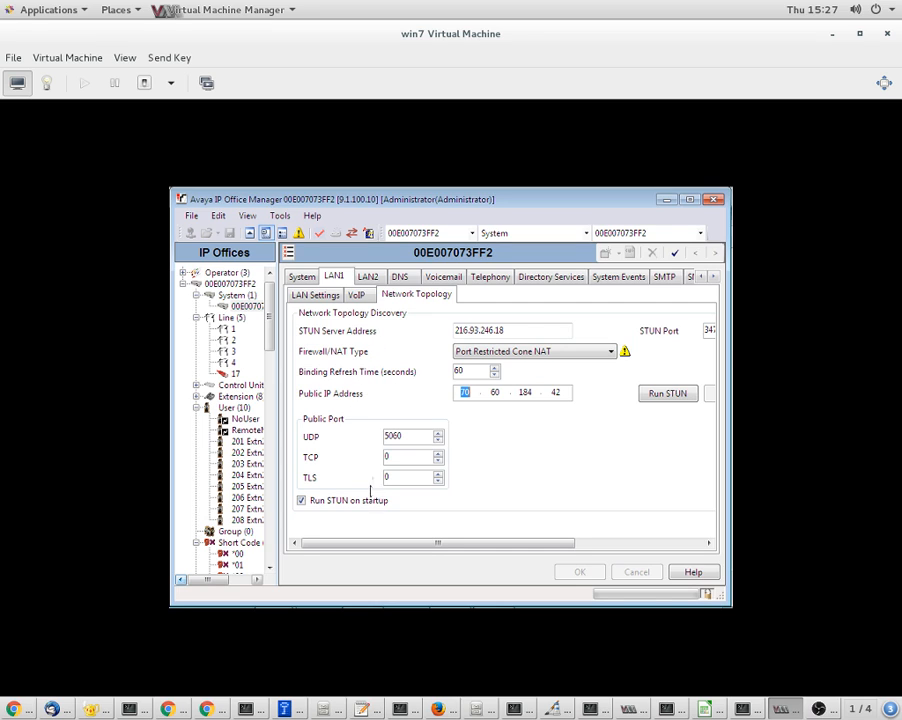
- Check the system's DNS server addresses and the gateway and destination of the first 0.0.0.0 IP route
{"action": "left_click", "coordinate": [400, 279]}
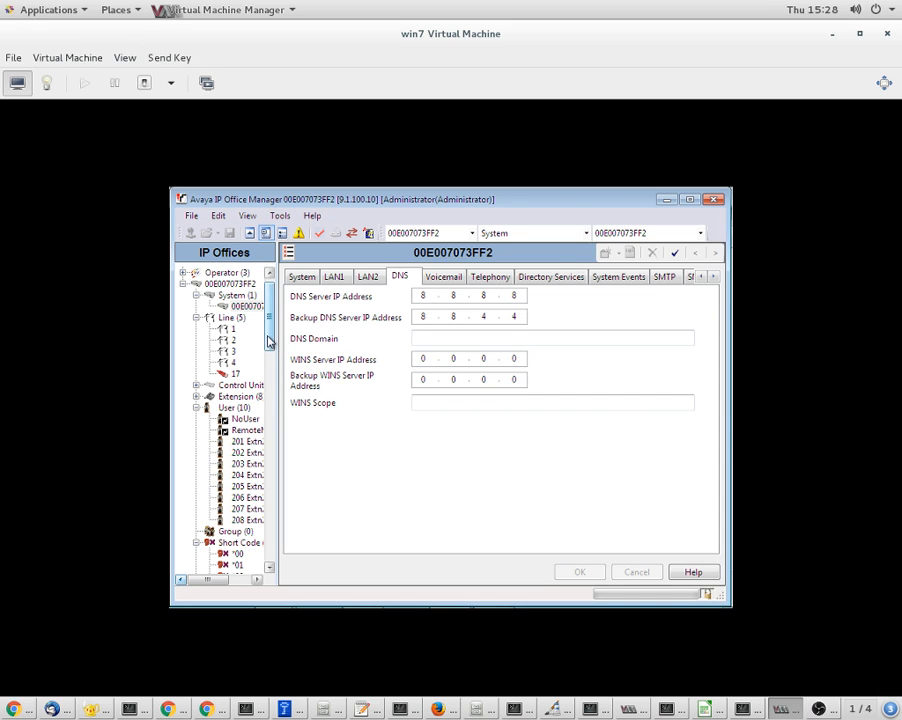
{"action": "left_click_drag", "start_coordinate": [268, 340], "coordinate": [270, 525]}
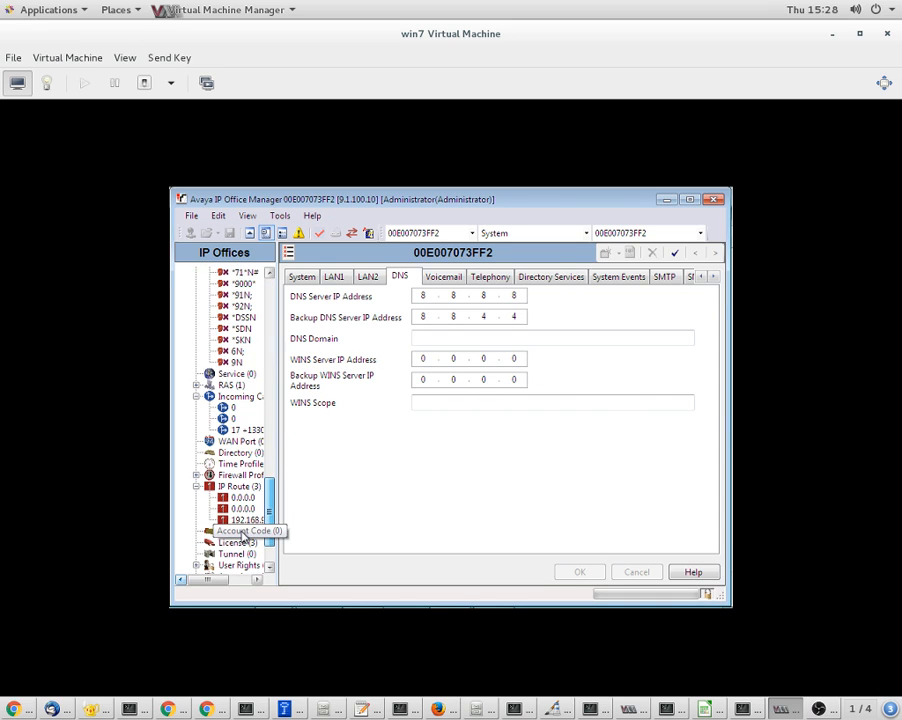
{"action": "left_click", "coordinate": [243, 497]}
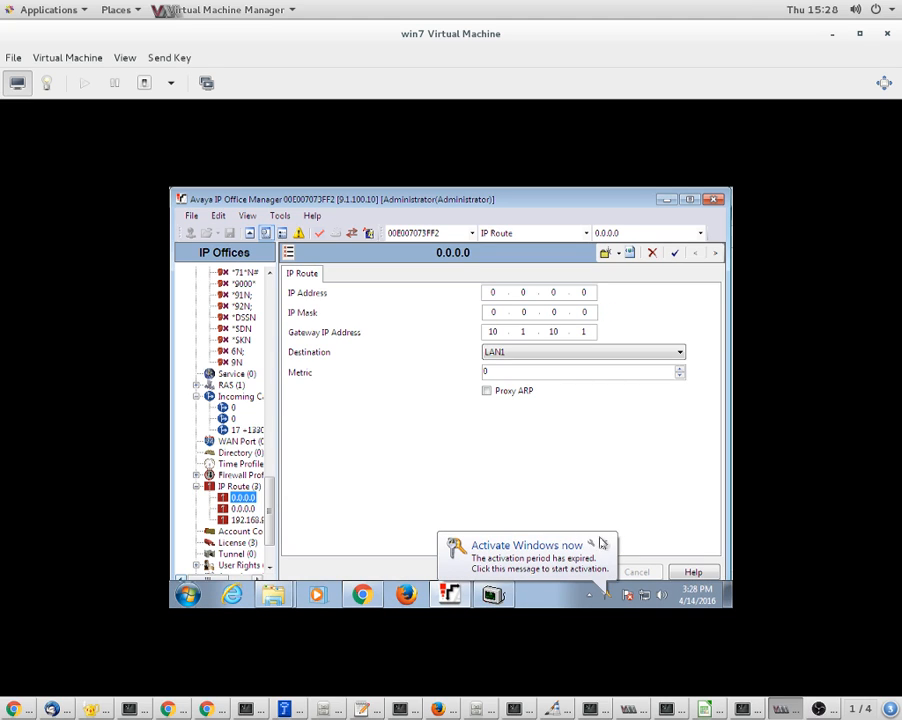
{"action": "left_click", "coordinate": [604, 544]}
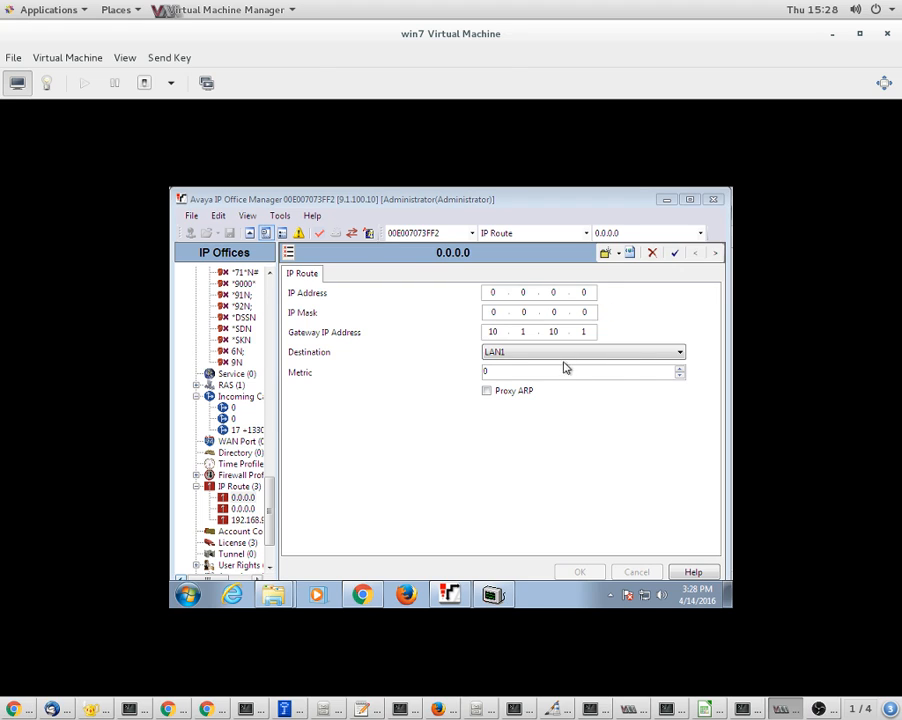
{"action": "left_click", "coordinate": [497, 357]}
- Open line 17 and look at the options for adding a new SIP line, without creating one
{"action": "left_click_drag", "start_coordinate": [270, 492], "coordinate": [270, 285]}
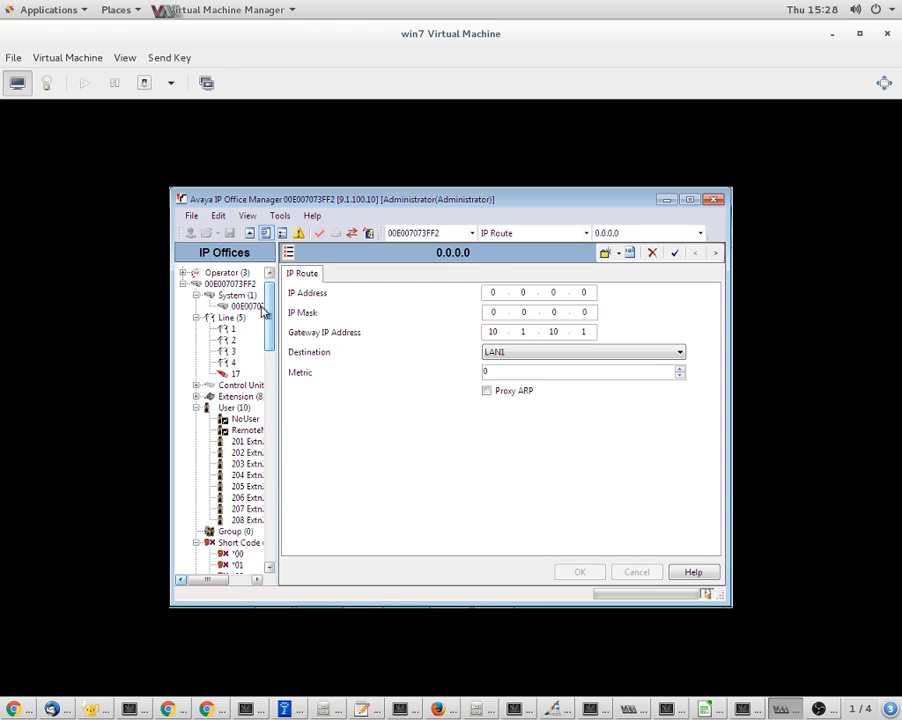
{"action": "left_click", "coordinate": [232, 373]}
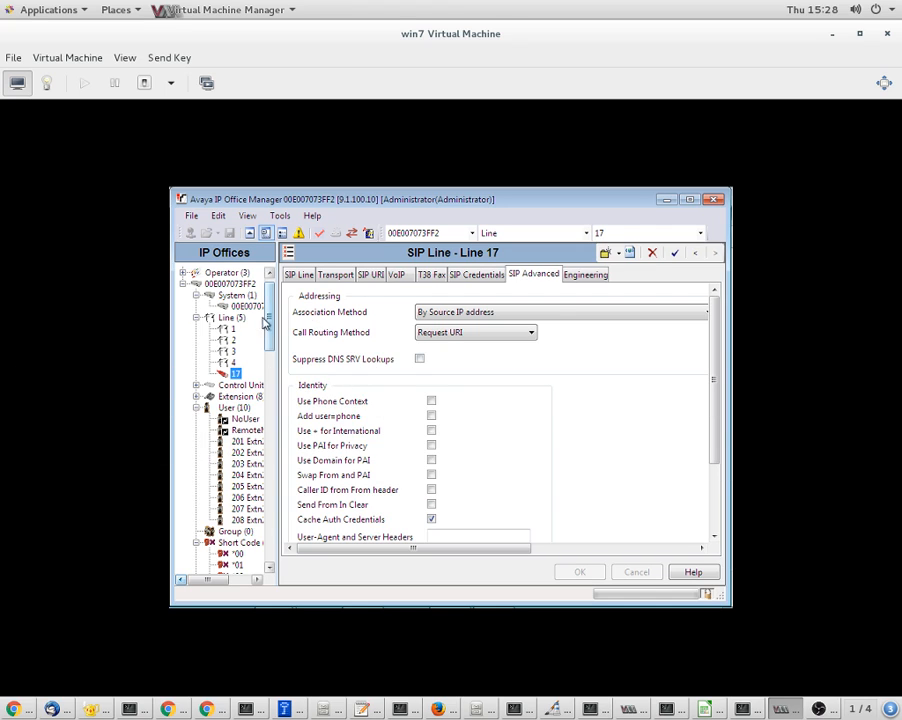
{"action": "left_click", "coordinate": [226, 316]}
{"action": "right_click", "coordinate": [228, 316]}
{"action": "mouse_move", "coordinate": [261, 309]}
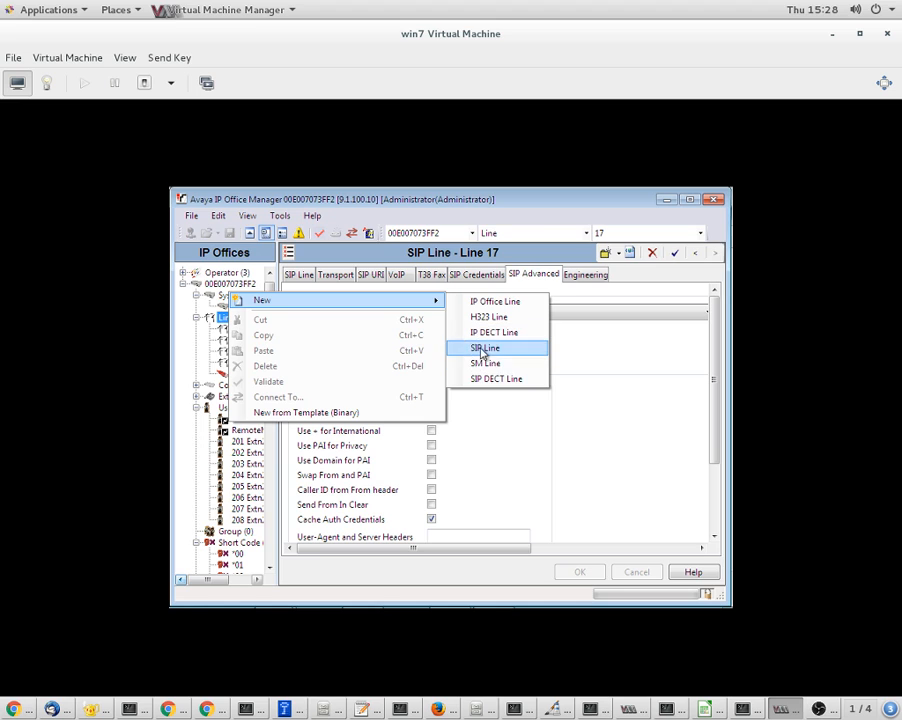
{"action": "left_click", "coordinate": [200, 371]}
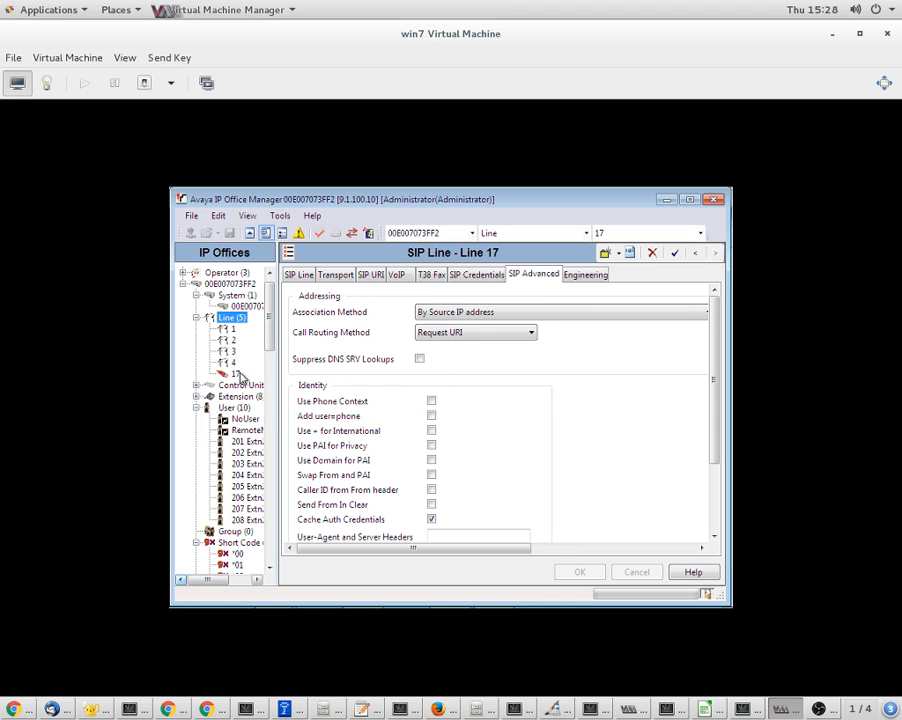
- Review line 17's general SIP line settings, from the ITSP domain name to the service and session timer options
{"action": "left_click", "coordinate": [236, 373]}
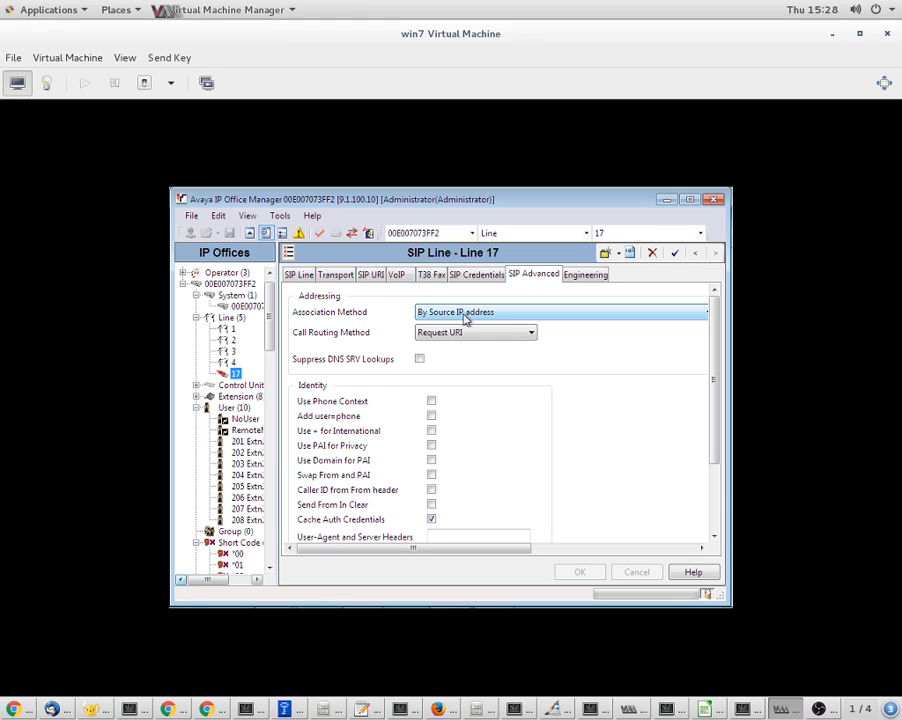
{"action": "left_click", "coordinate": [302, 281]}
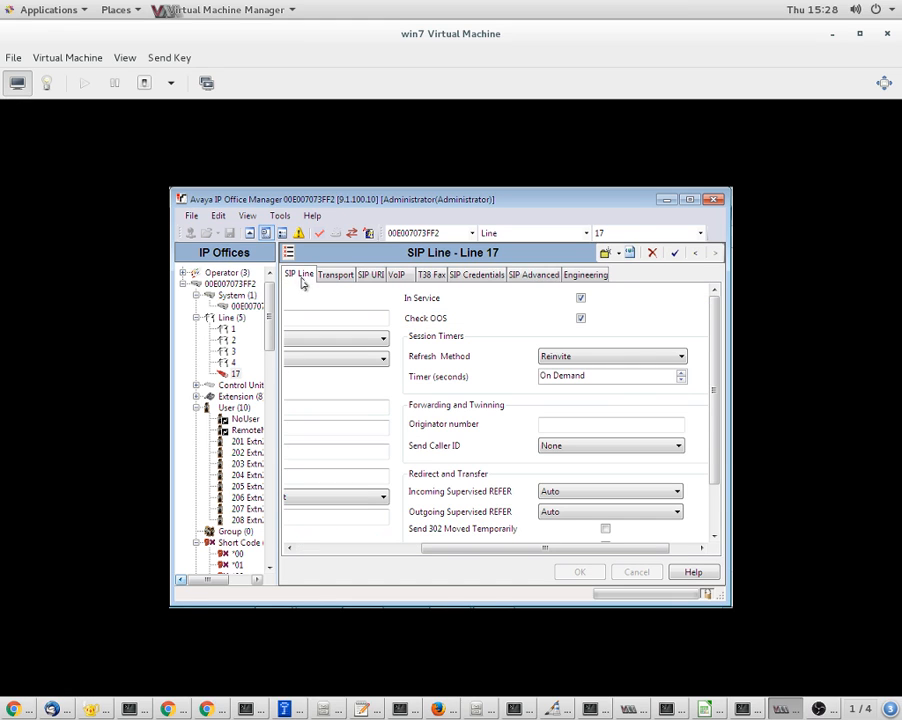
{"action": "left_click_drag", "start_coordinate": [501, 547], "coordinate": [358, 539]}
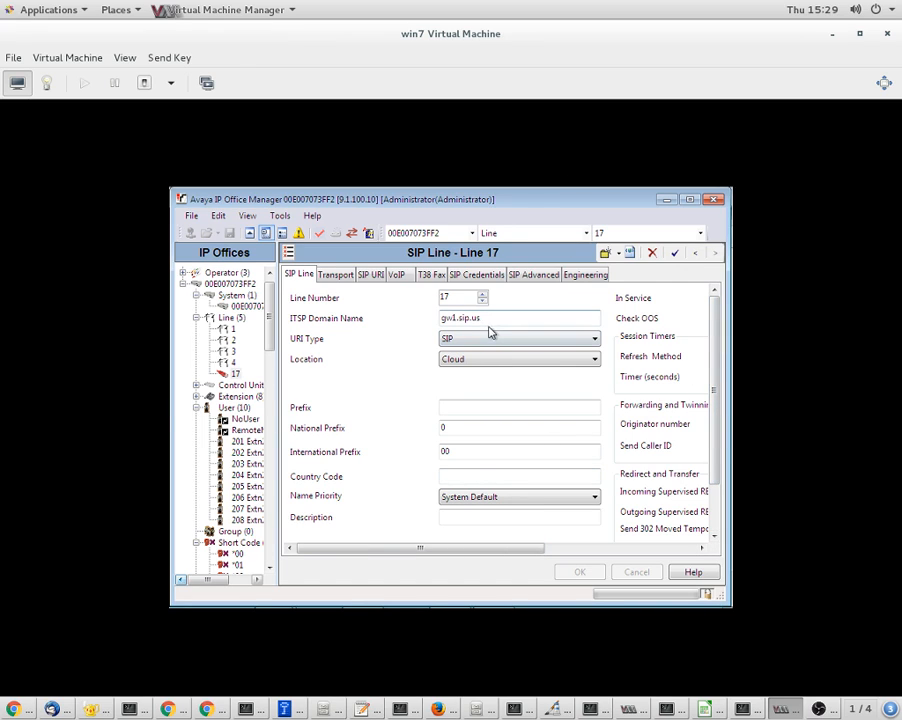
{"action": "left_click_drag", "start_coordinate": [482, 317], "coordinate": [423, 317]}
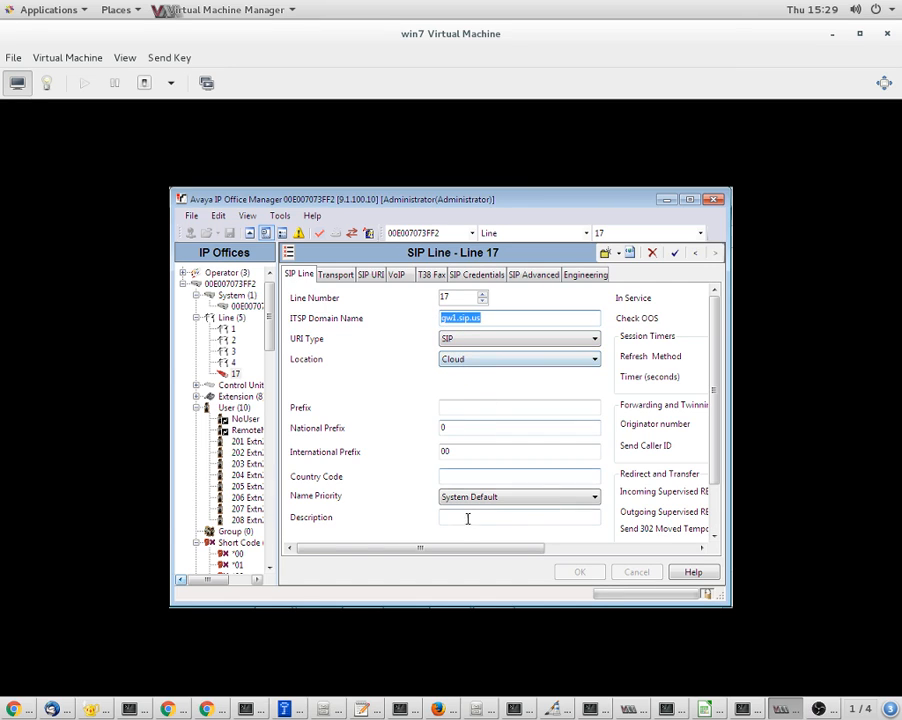
{"action": "left_click_drag", "start_coordinate": [471, 548], "coordinate": [632, 546]}
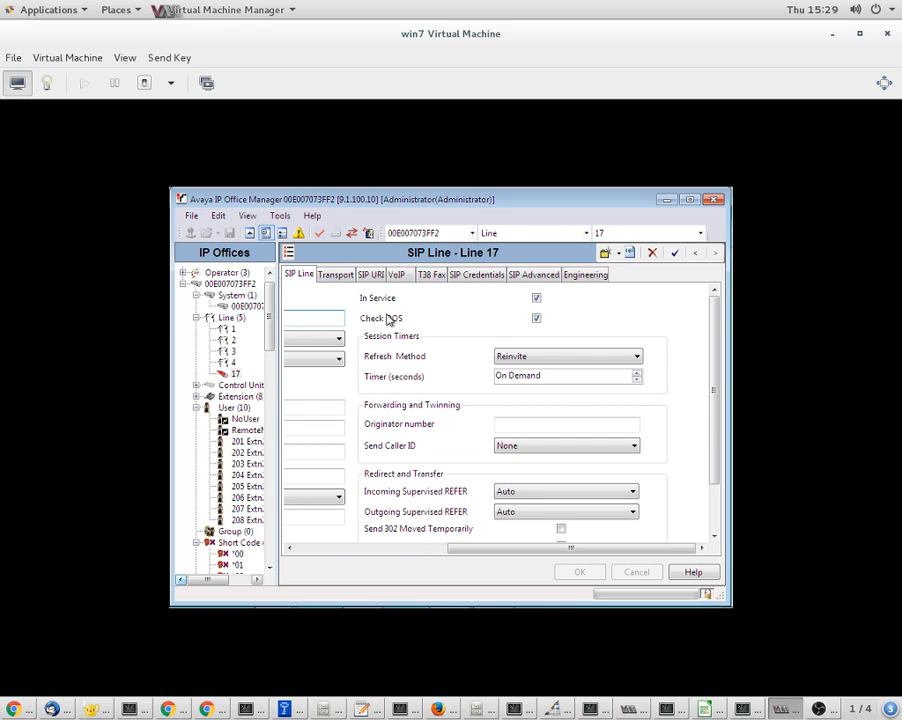
- Review line 17's transport settings, including the ITSP proxy address and listen port, and view its SIP URI channel list
{"action": "left_click", "coordinate": [343, 279]}
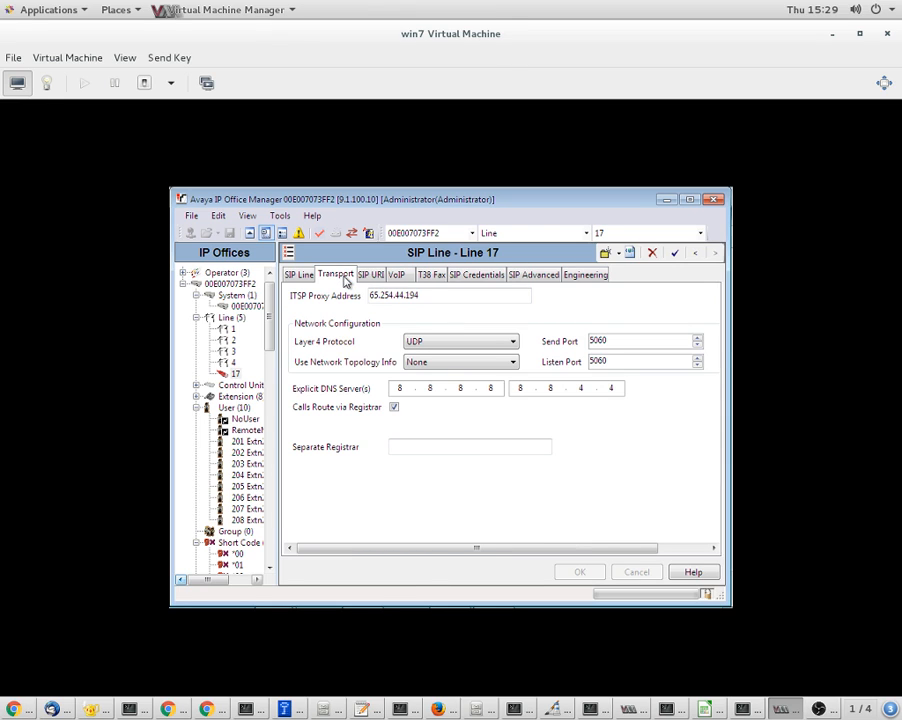
{"action": "left_click_drag", "start_coordinate": [429, 295], "coordinate": [372, 293]}
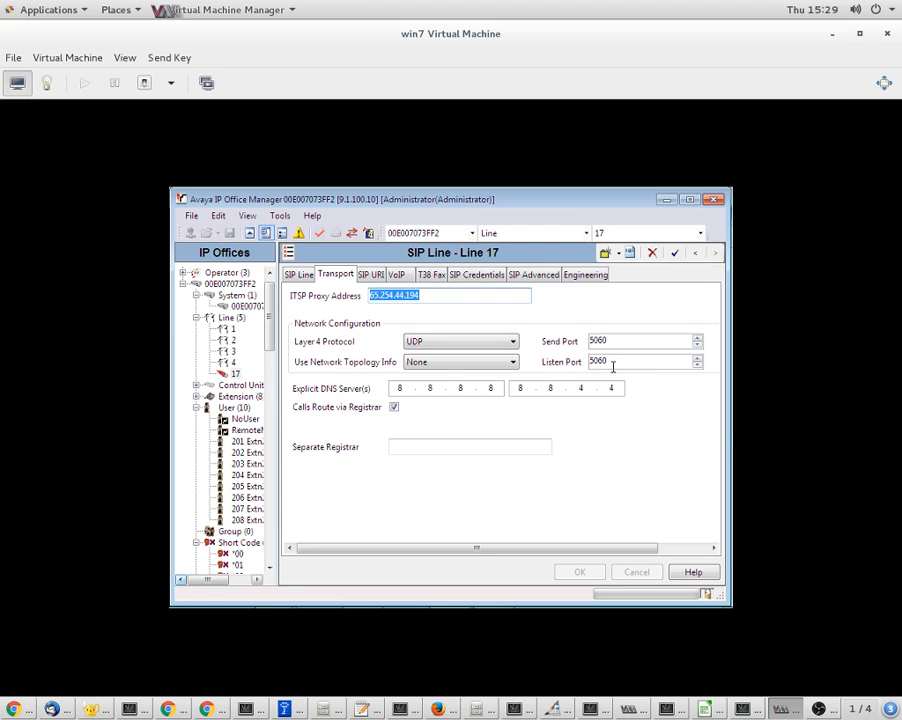
{"action": "left_click_drag", "start_coordinate": [613, 366], "coordinate": [588, 362]}
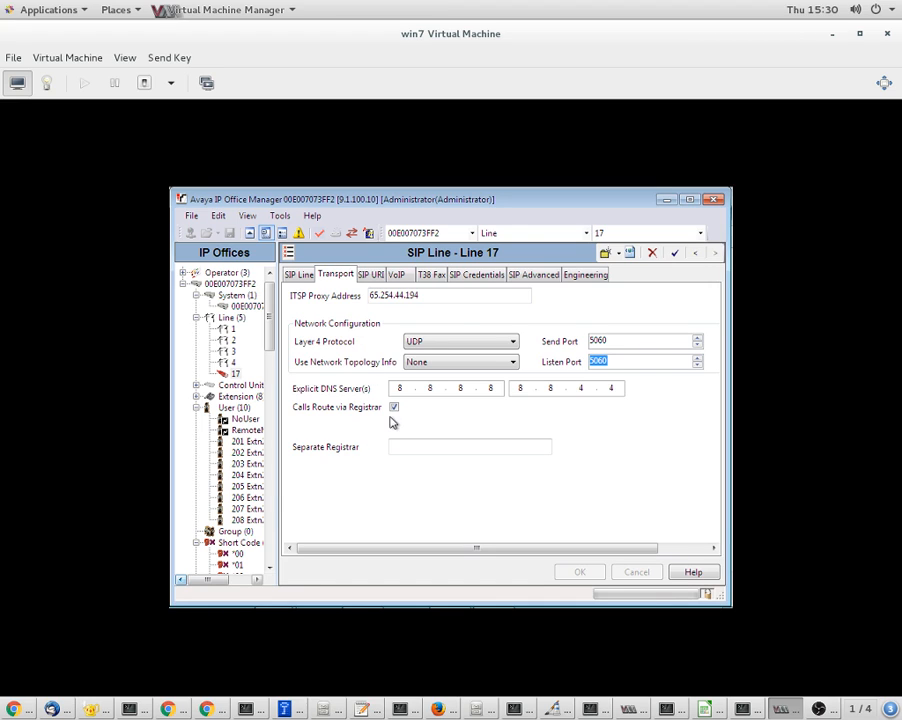
{"action": "left_click", "coordinate": [371, 275]}
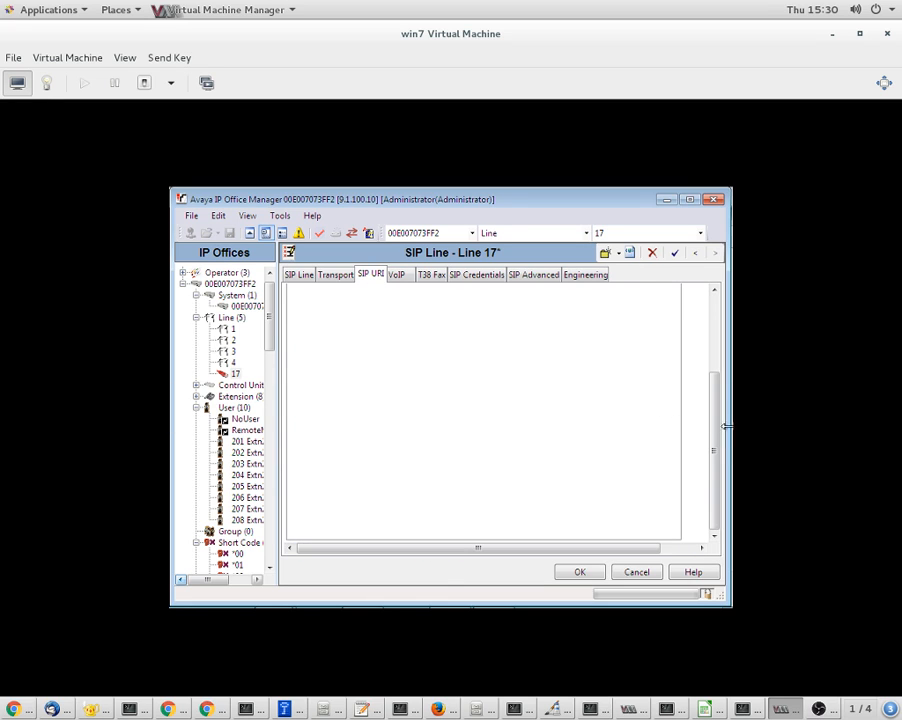
{"action": "left_click_drag", "start_coordinate": [716, 430], "coordinate": [714, 342]}
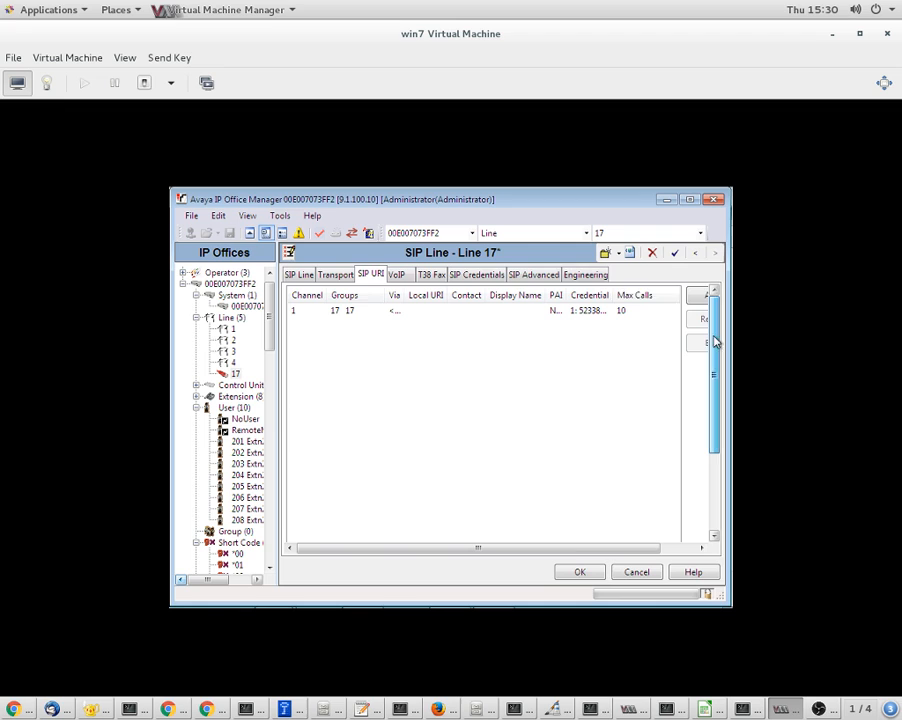
- Open line 17's SIP credentials entry for editing, review its name, password and registration fields, and cancel without changes
{"action": "left_click", "coordinate": [462, 276]}
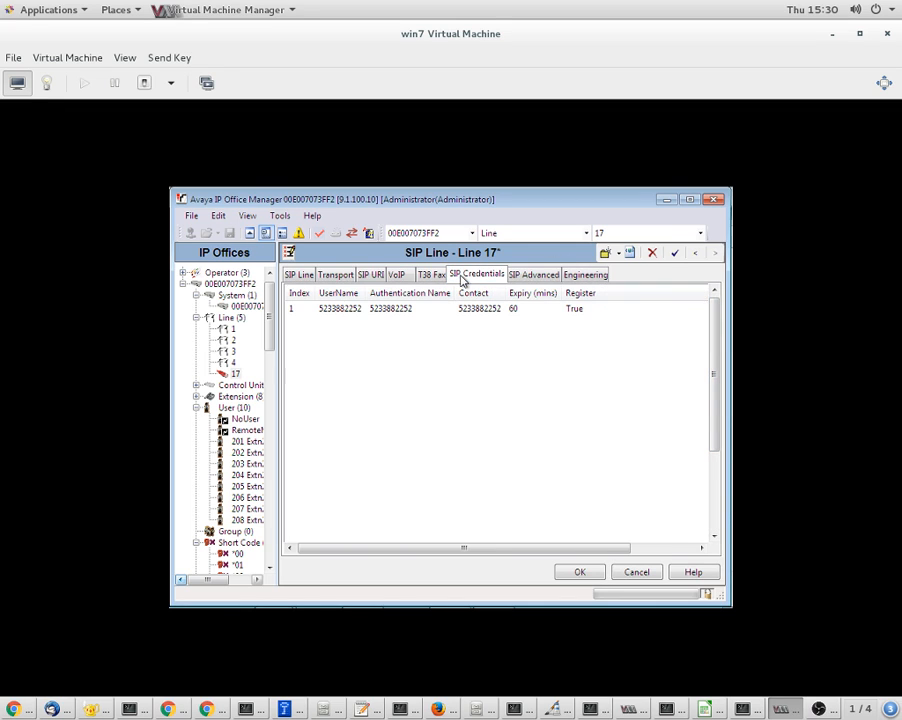
{"action": "left_click", "coordinate": [405, 309]}
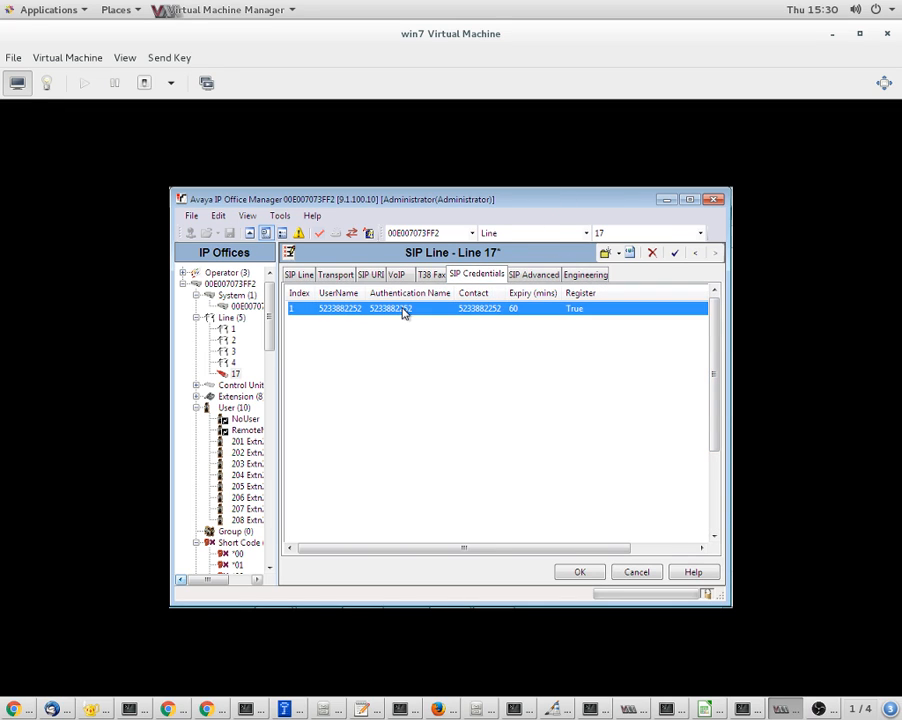
{"action": "left_click_drag", "start_coordinate": [467, 549], "coordinate": [558, 549]}
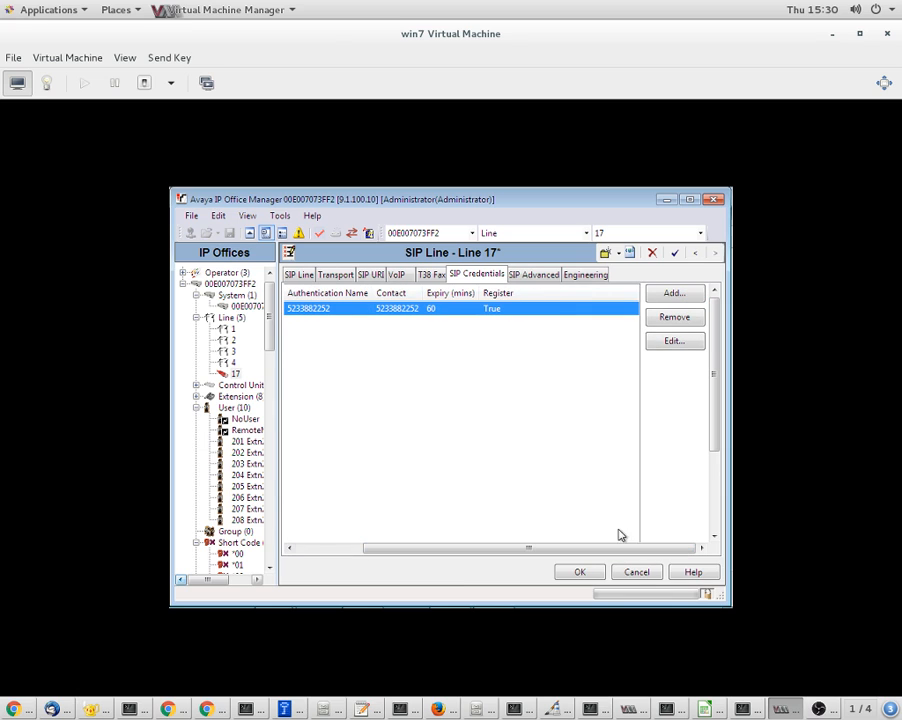
{"action": "left_click", "coordinate": [670, 342]}
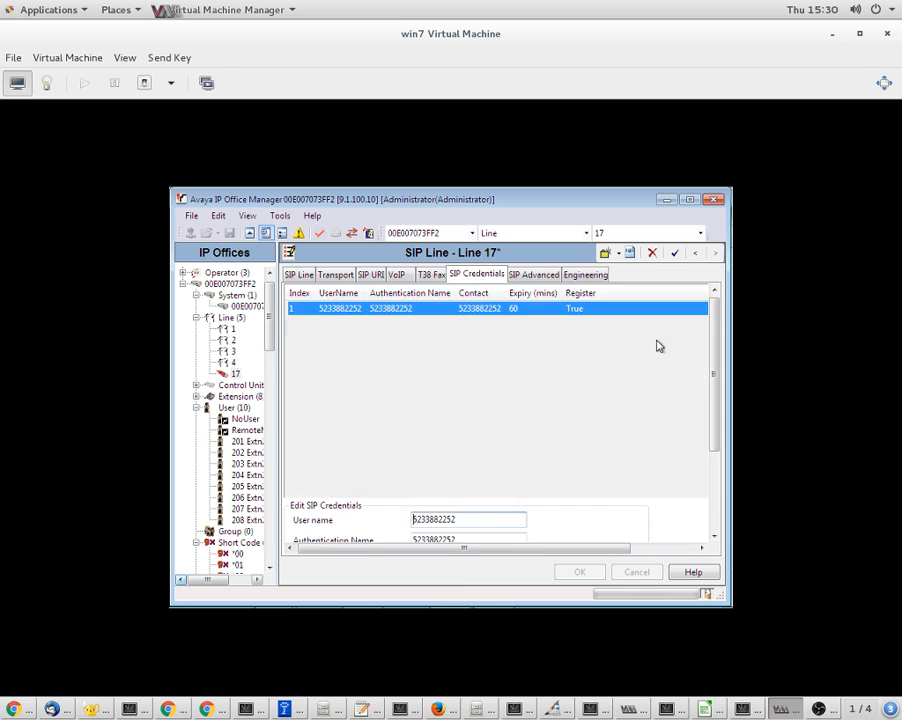
{"action": "left_click_drag", "start_coordinate": [716, 386], "coordinate": [725, 425]}
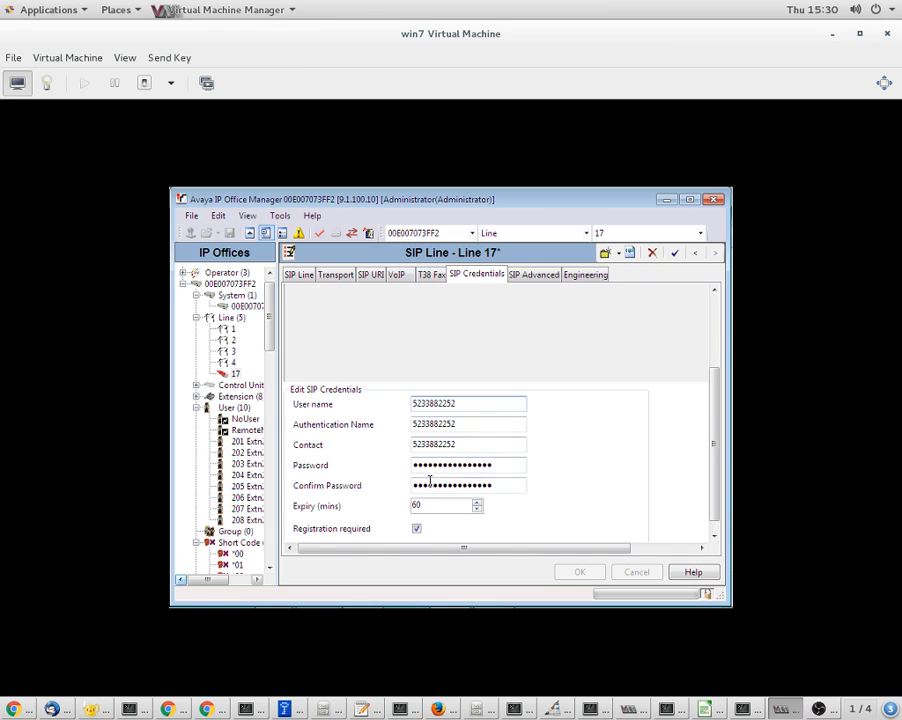
{"action": "left_click_drag", "start_coordinate": [713, 427], "coordinate": [712, 453]}
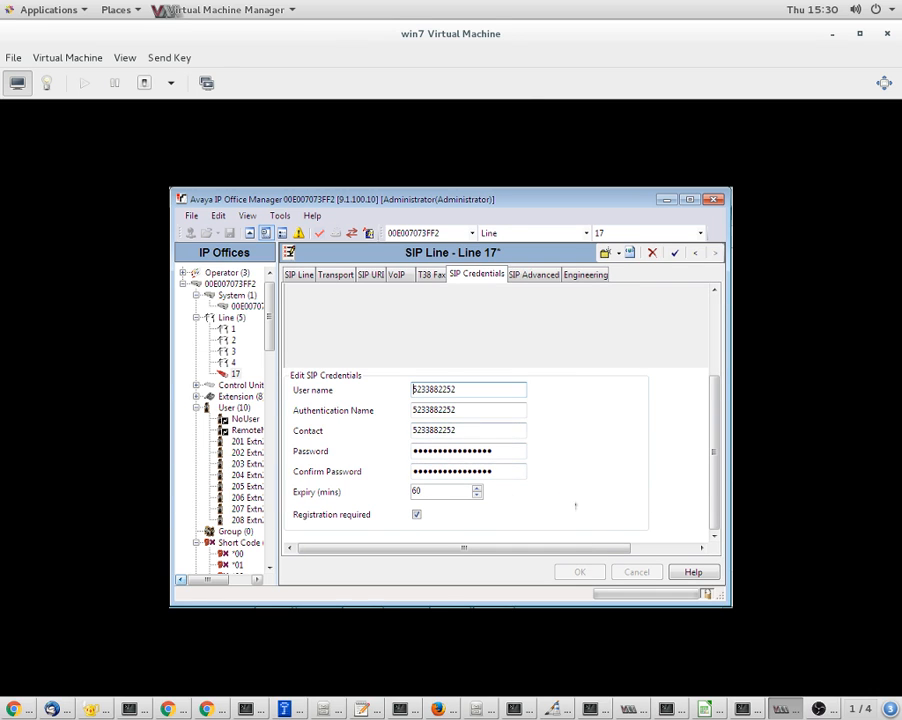
{"action": "left_click_drag", "start_coordinate": [713, 461], "coordinate": [678, 399]}
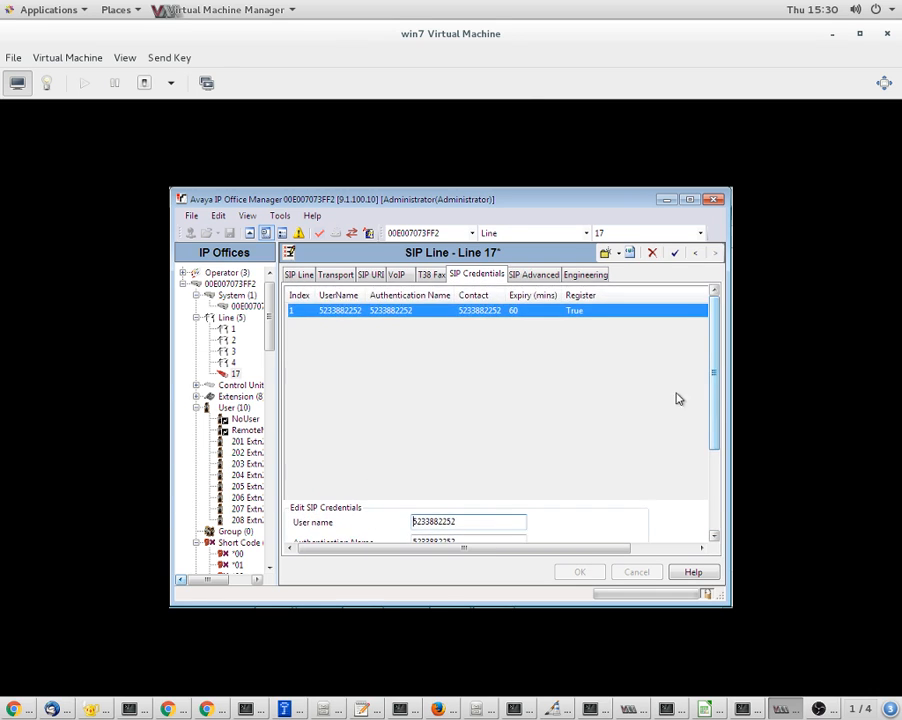
{"action": "left_click_drag", "start_coordinate": [513, 548], "coordinate": [594, 543]}
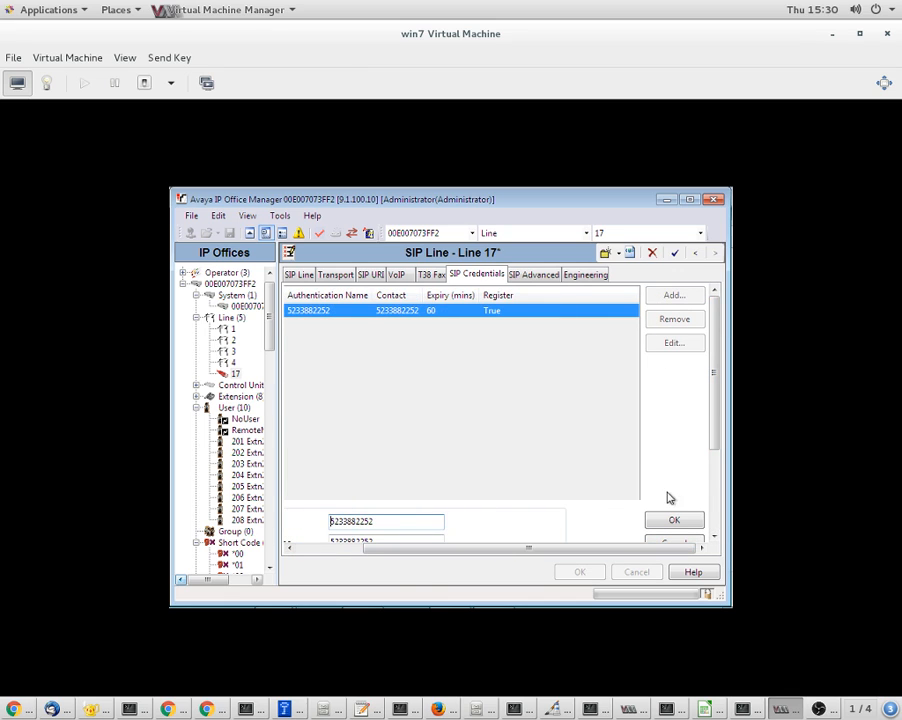
{"action": "left_click", "coordinate": [673, 541]}
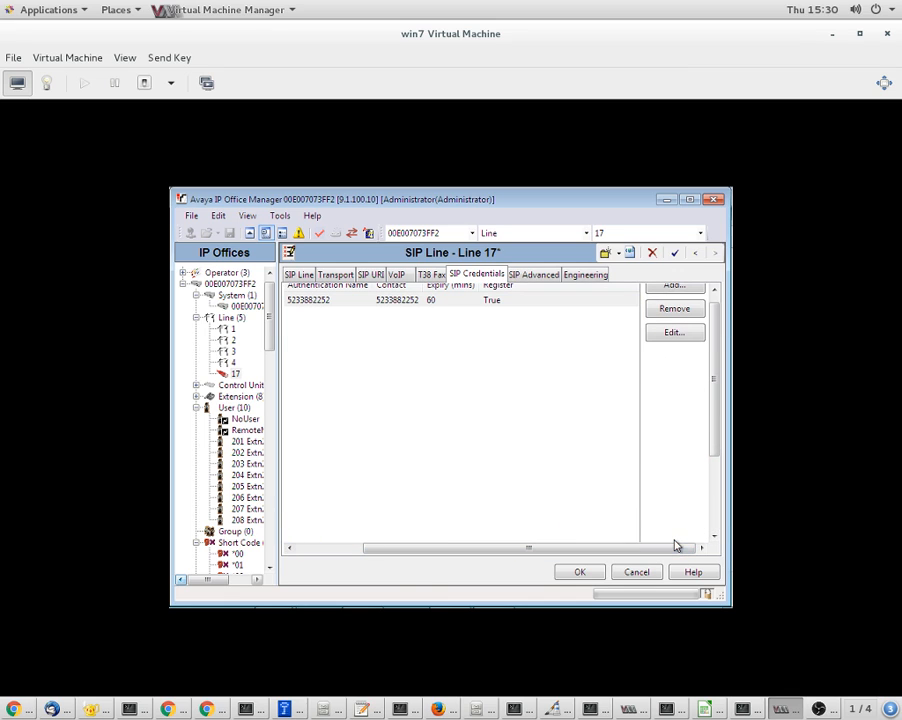
- Open line 17's SIP URI channel 1 for editing, review its registration, group and maximum call settings, and cancel without changes
{"action": "left_click", "coordinate": [367, 275]}
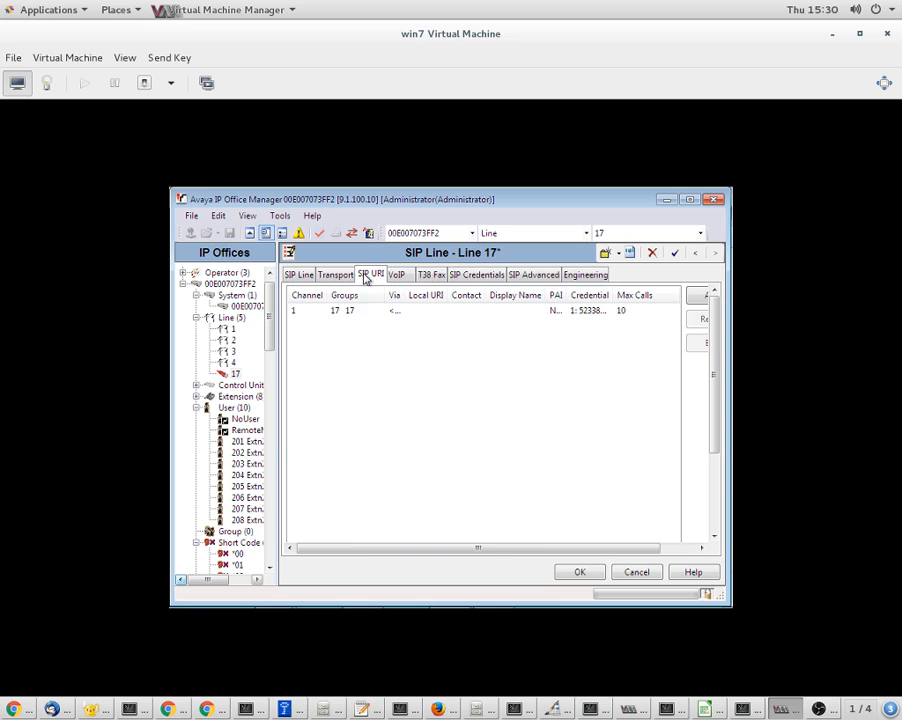
{"action": "left_click", "coordinate": [350, 310]}
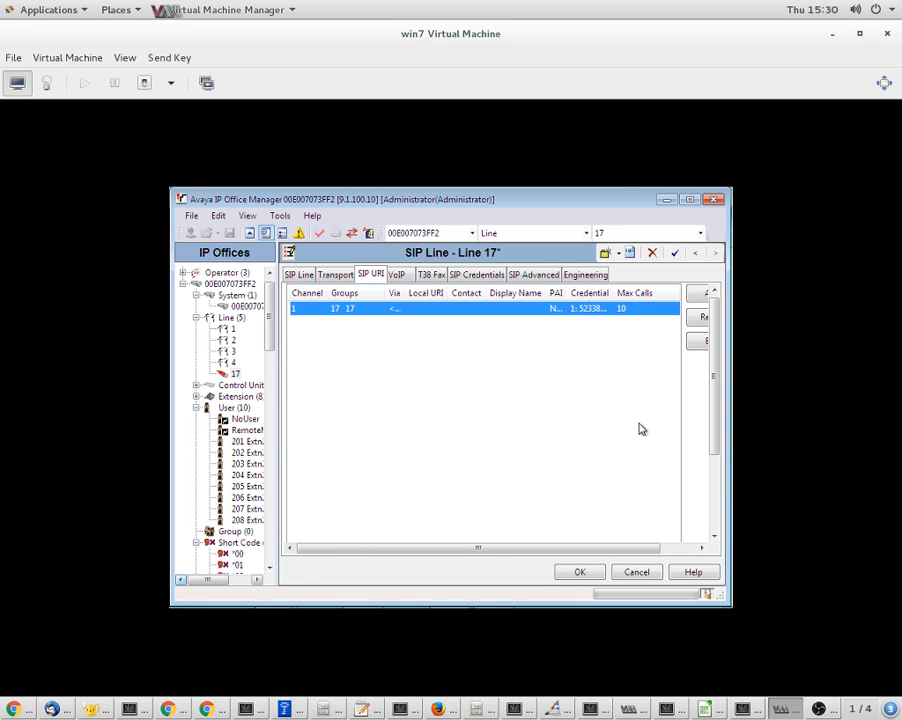
{"action": "left_click", "coordinate": [692, 345]}
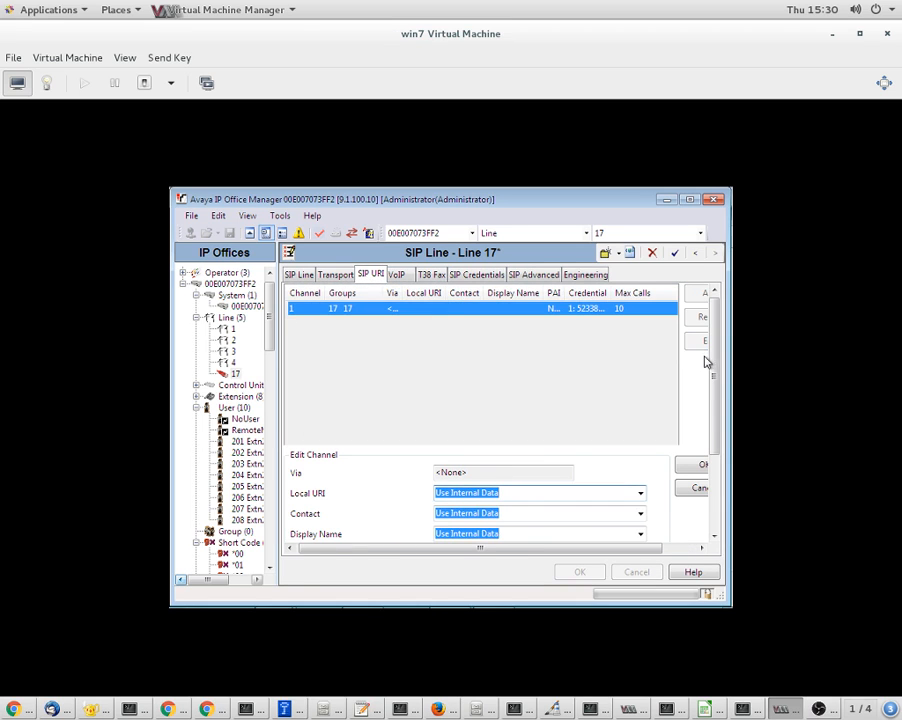
{"action": "scroll", "coordinate": [688, 418], "scroll_direction": "down", "scroll_amount": 4}
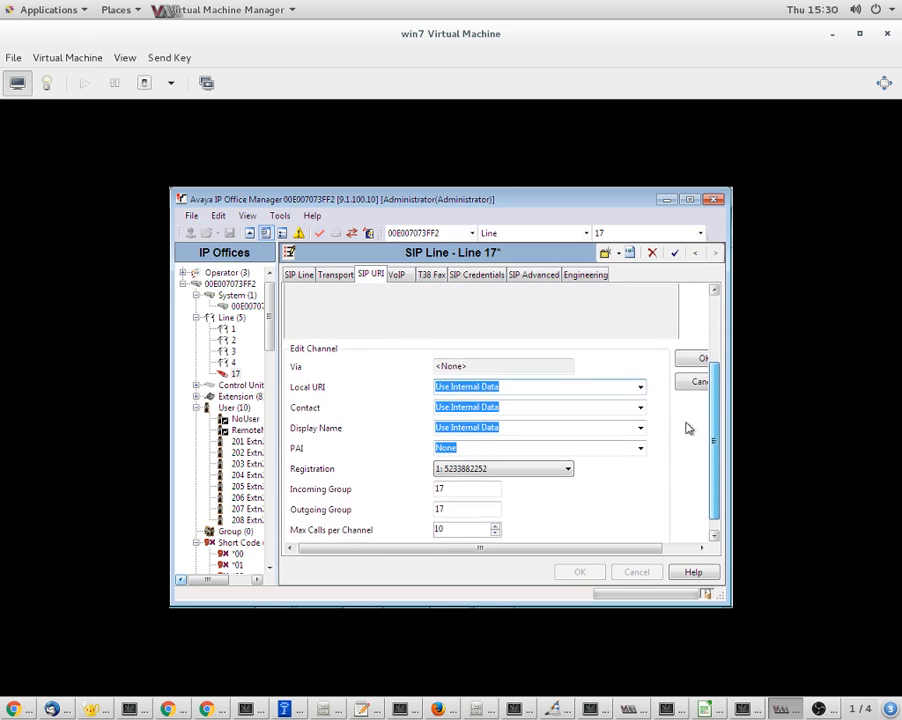
{"action": "left_click", "coordinate": [471, 456]}
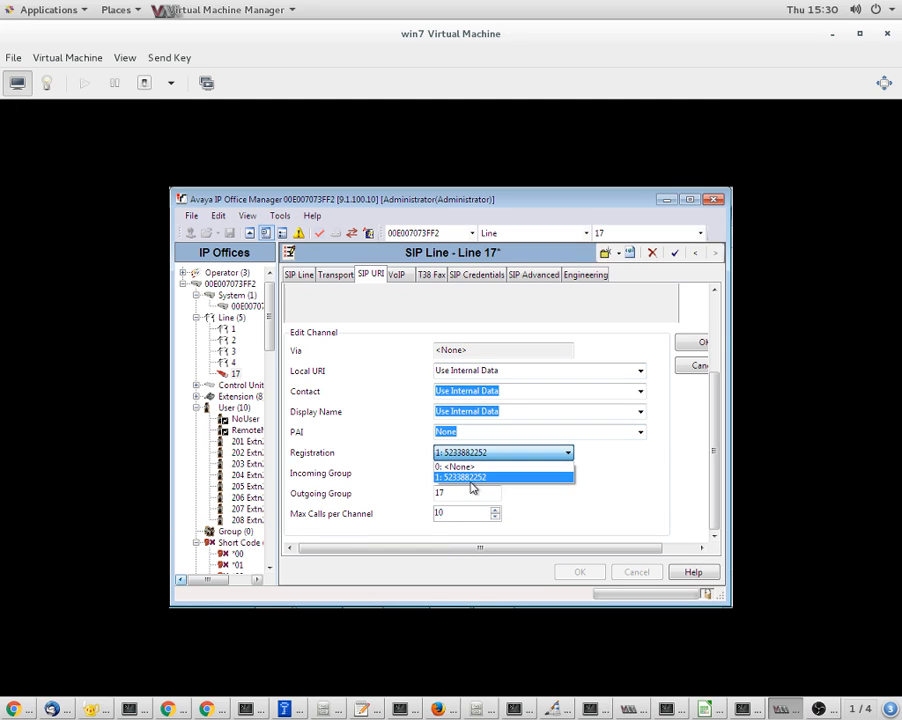
{"action": "left_click", "coordinate": [472, 479]}
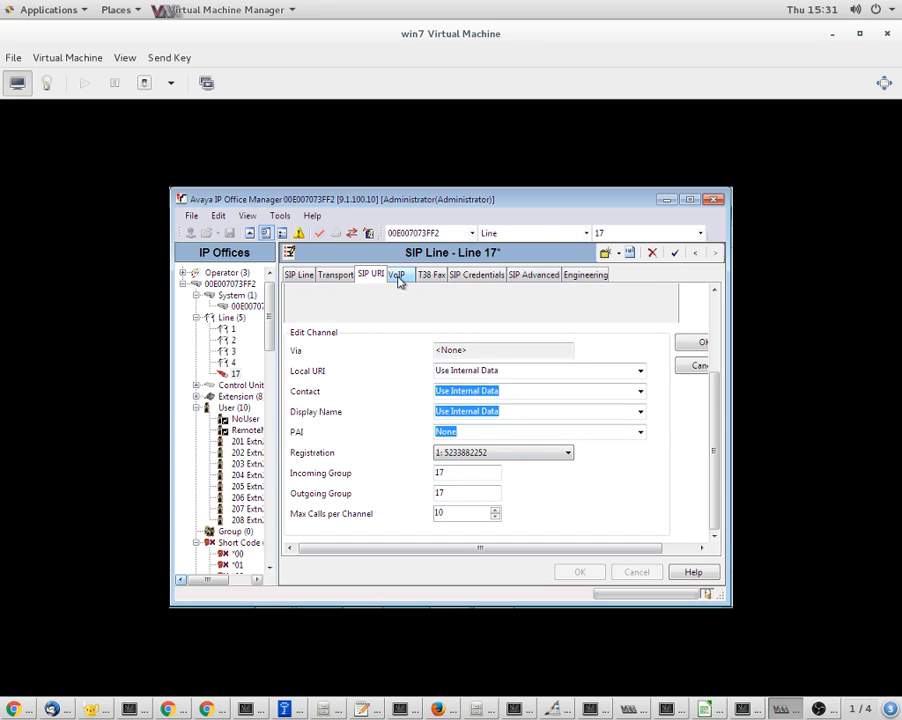
{"action": "left_click", "coordinate": [686, 369]}
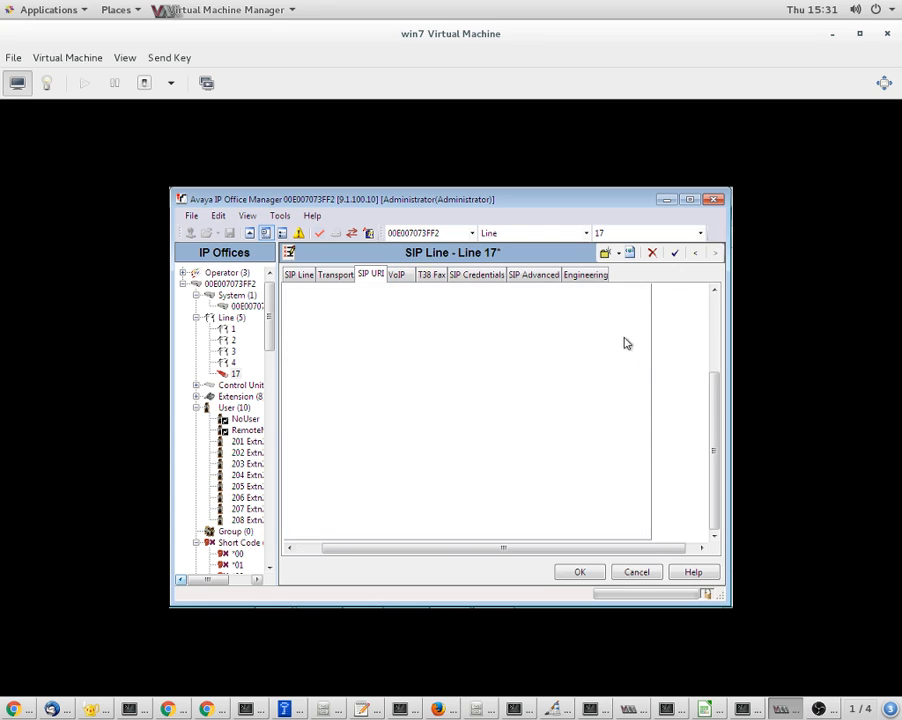
- Review line 17's VoIP codec selection, T38 fax, SIP credentials and advanced SIP settings
{"action": "left_click", "coordinate": [404, 276]}
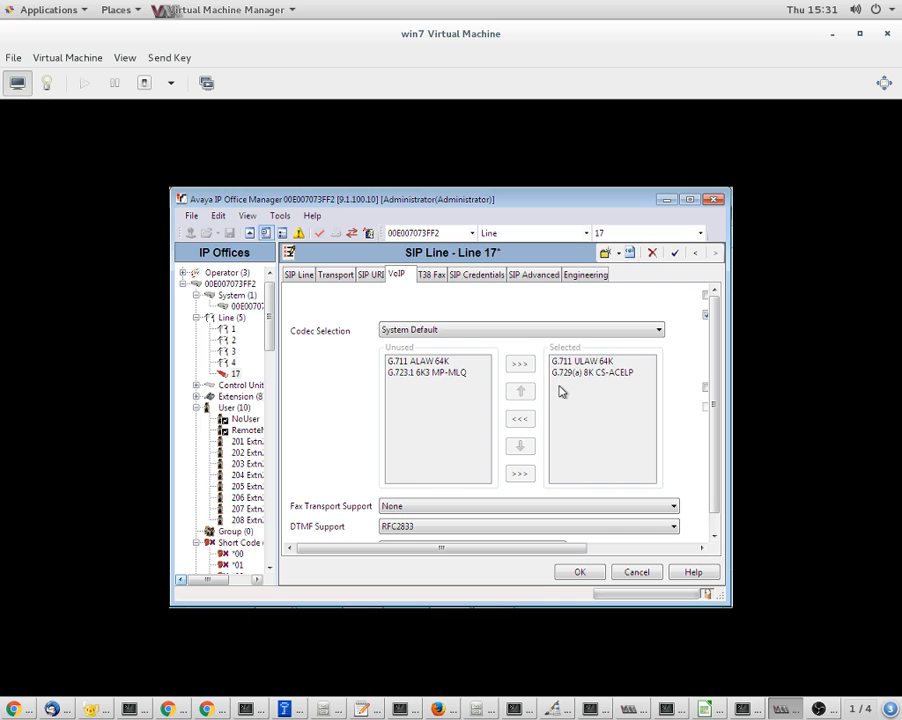
{"action": "left_click", "coordinate": [425, 276]}
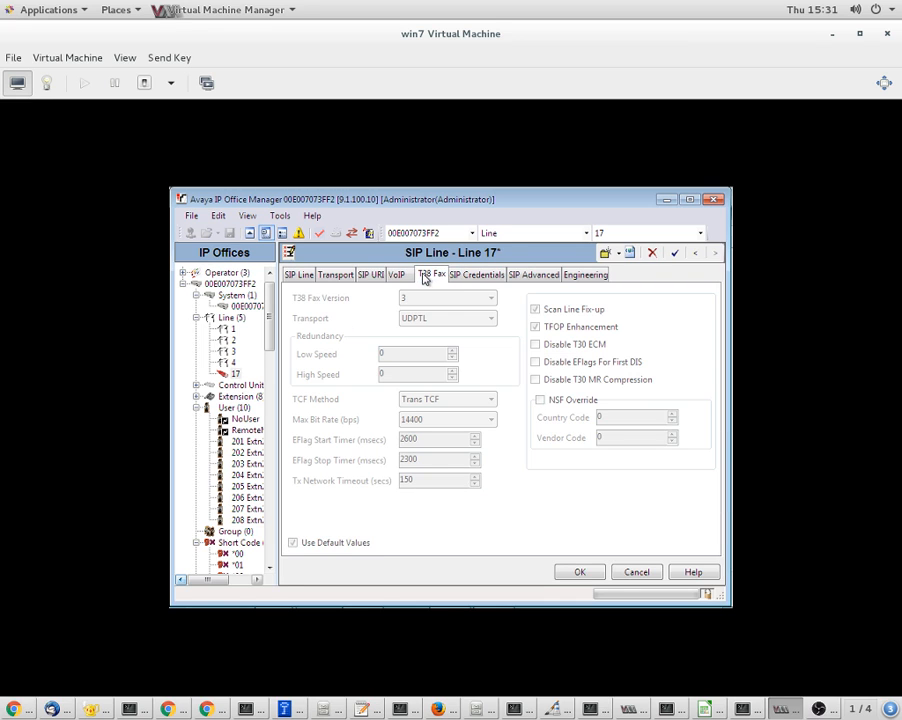
{"action": "left_click", "coordinate": [479, 286]}
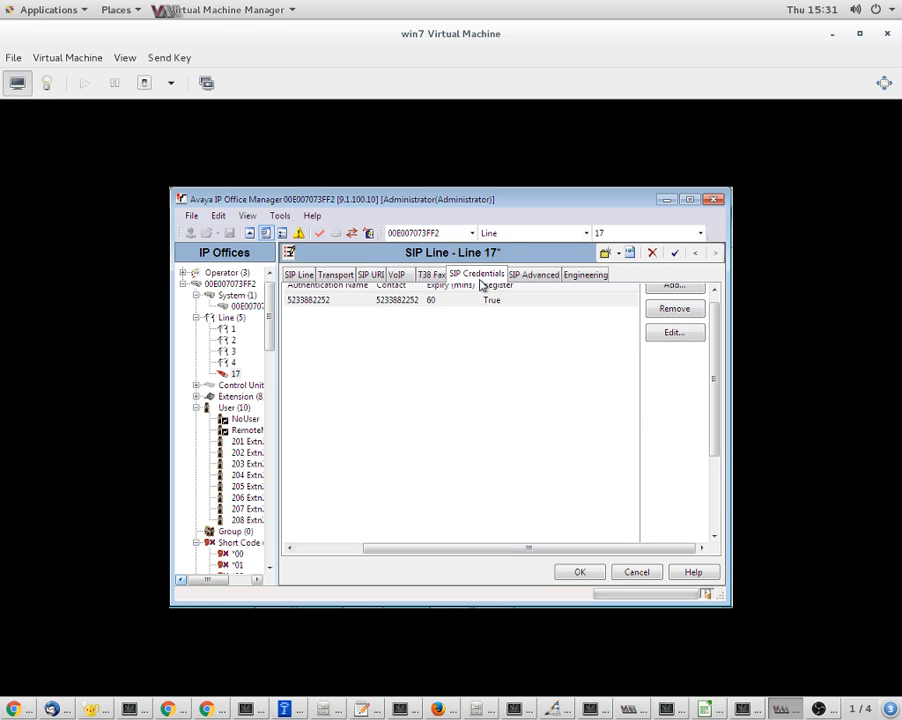
{"action": "left_click", "coordinate": [534, 274]}
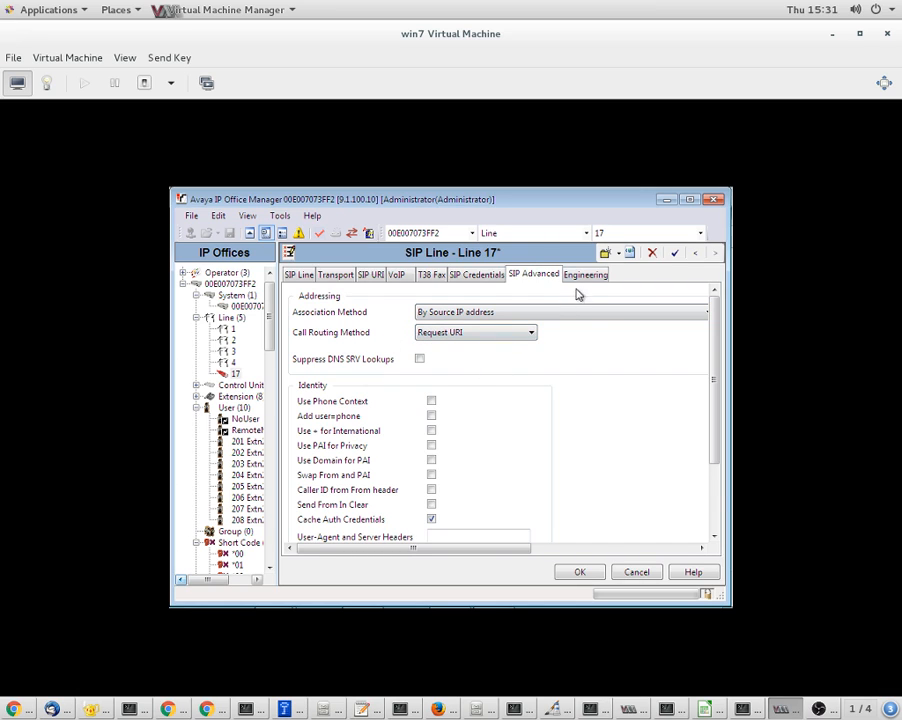
- Open the record of user 201 Extn201, discarding the unsaved changes to line 17
{"action": "left_click_drag", "start_coordinate": [270, 312], "coordinate": [277, 330]}
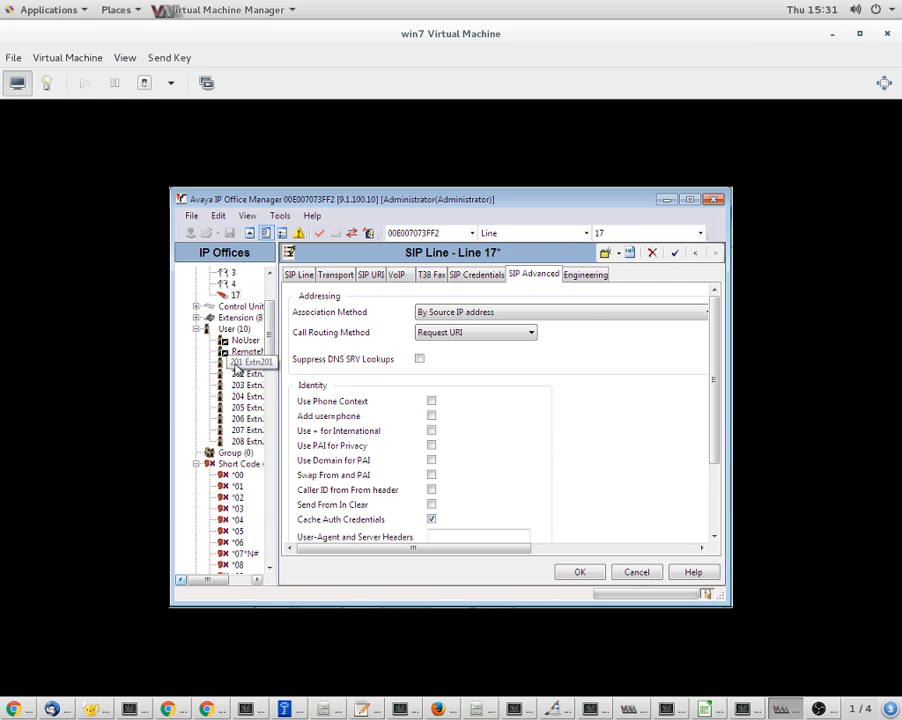
{"action": "left_click", "coordinate": [237, 368]}
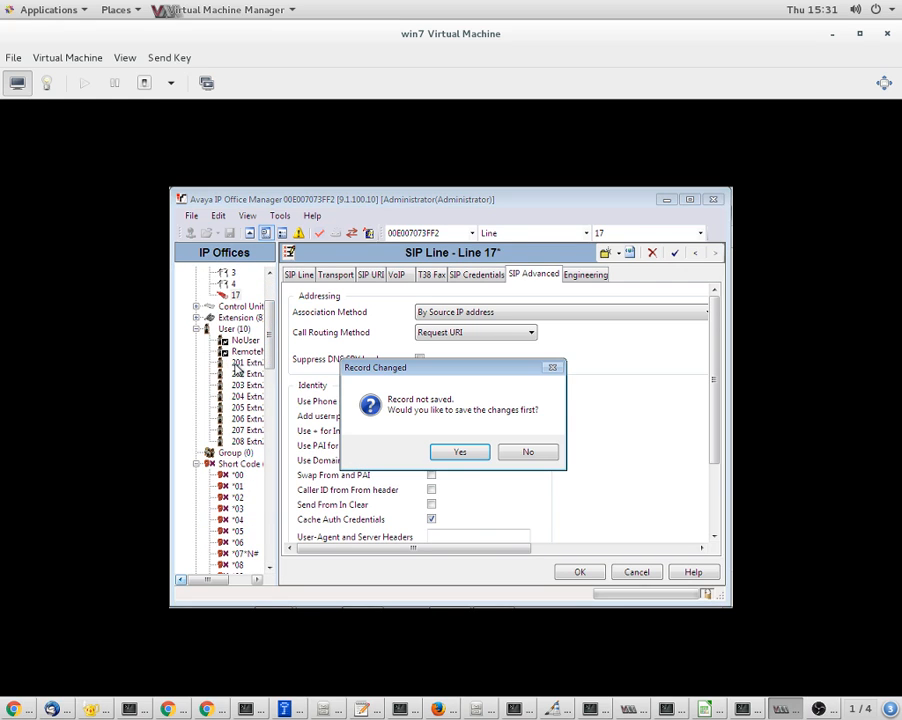
{"action": "left_click", "coordinate": [517, 453]}
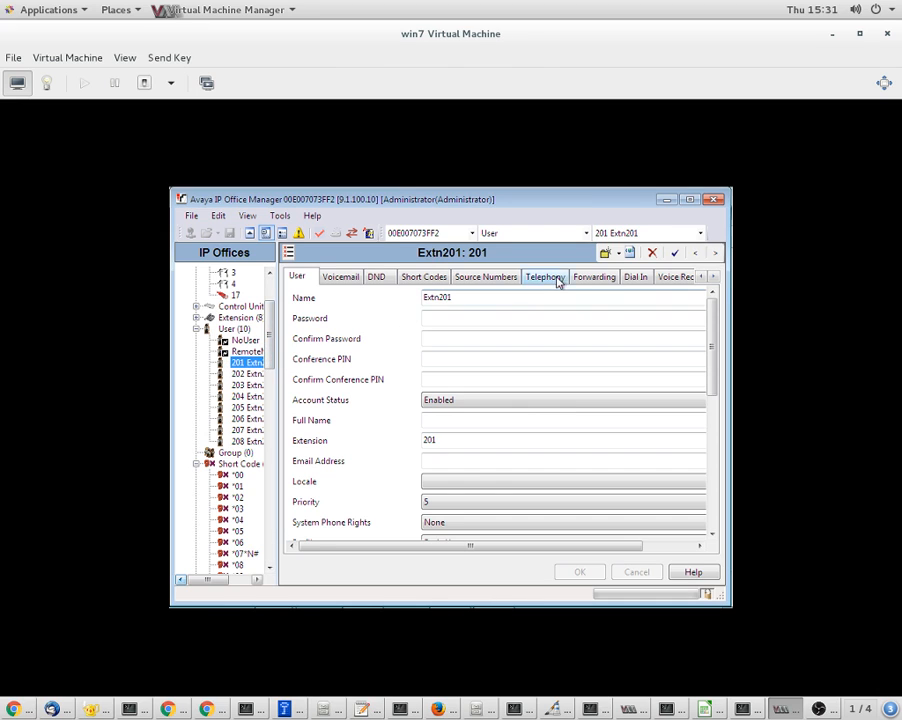
- Review user 201's SIP settings, checking the numbers in the SIP Name and Contact fields
{"action": "left_click", "coordinate": [714, 278]}
{"action": "left_click", "coordinate": [714, 278]}
{"action": "left_click", "coordinate": [714, 278]}
{"action": "left_click", "coordinate": [714, 278]}
{"action": "left_click", "coordinate": [714, 278]}
{"action": "left_click", "coordinate": [714, 278]}
{"action": "left_click", "coordinate": [714, 278]}
{"action": "left_click", "coordinate": [714, 278]}
{"action": "left_click", "coordinate": [714, 278]}
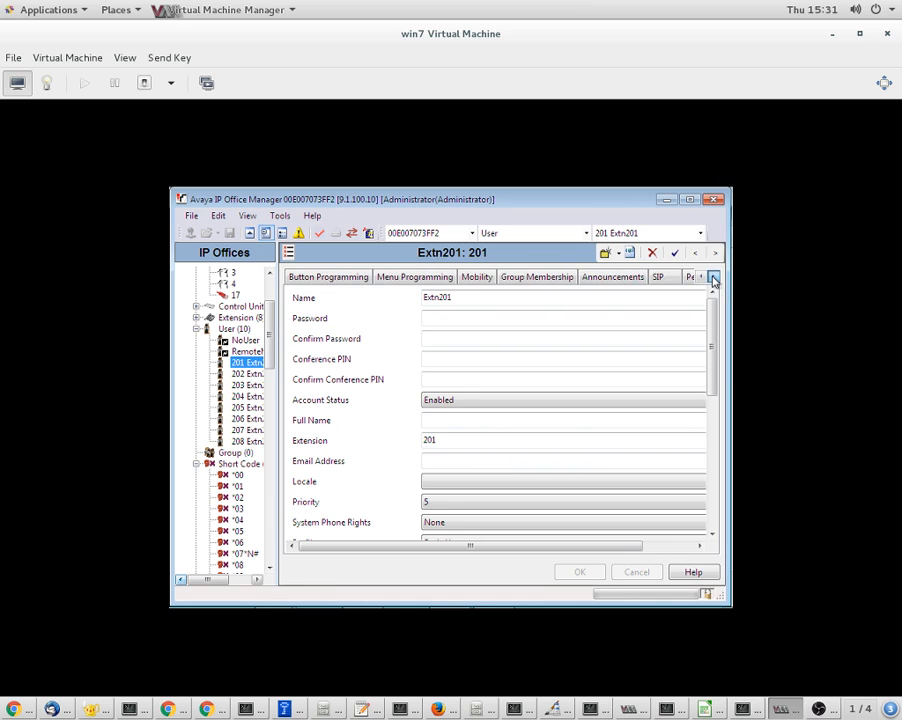
{"action": "left_click", "coordinate": [714, 278]}
{"action": "left_click", "coordinate": [573, 280]}
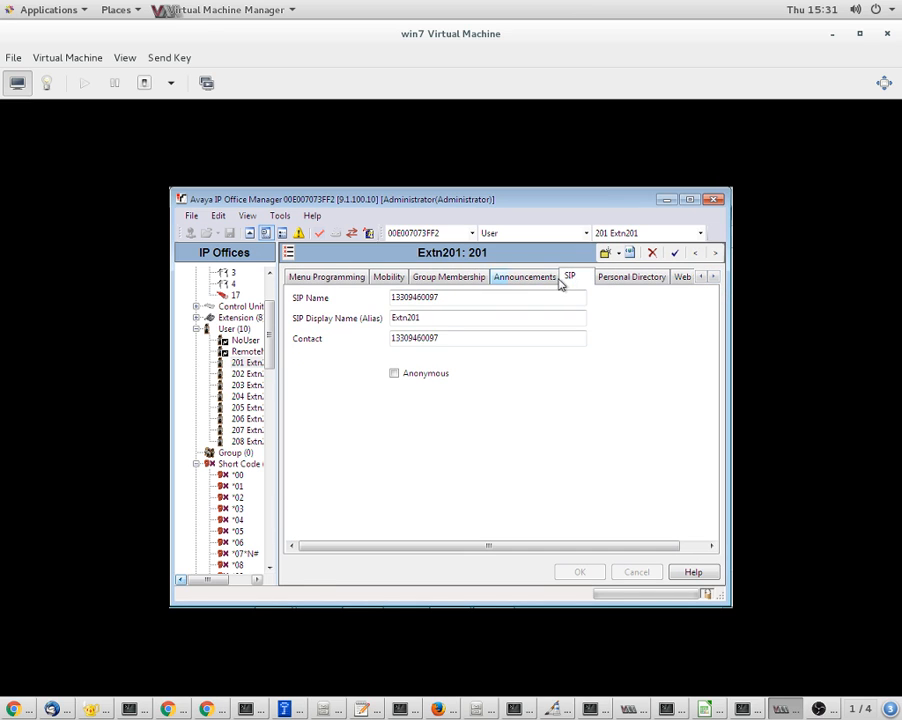
{"action": "left_click_drag", "start_coordinate": [446, 297], "coordinate": [395, 297]}
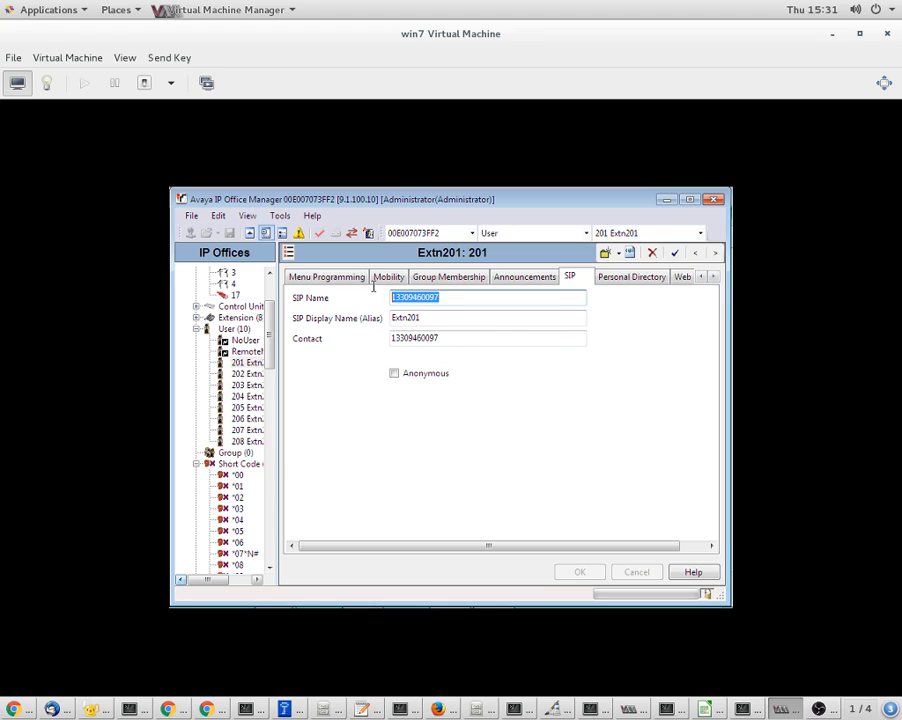
{"action": "left_click_drag", "start_coordinate": [455, 339], "coordinate": [370, 331]}
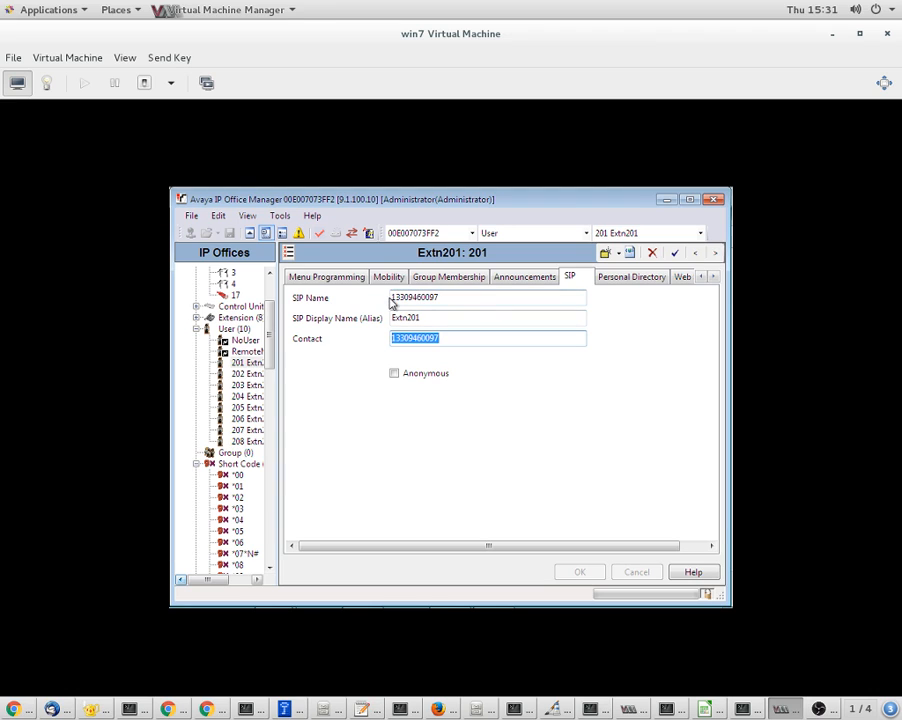
{"action": "left_click_drag", "start_coordinate": [395, 299], "coordinate": [448, 297]}
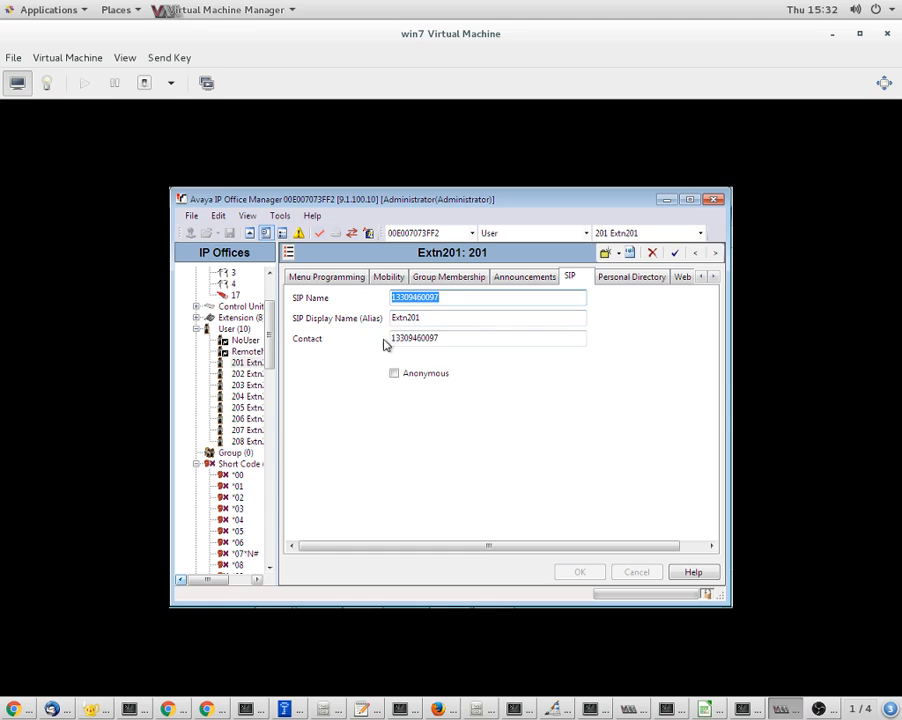
- Open the 6N; short code and review its feature, telephone number and line group ID
{"action": "left_click_drag", "start_coordinate": [271, 351], "coordinate": [240, 491]}
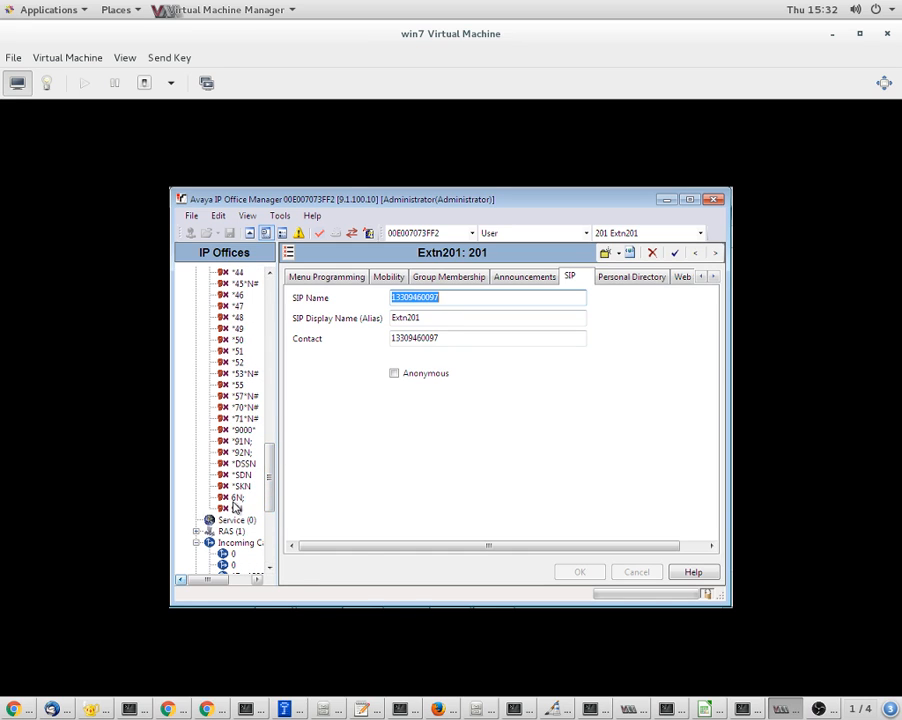
{"action": "left_click", "coordinate": [237, 487]}
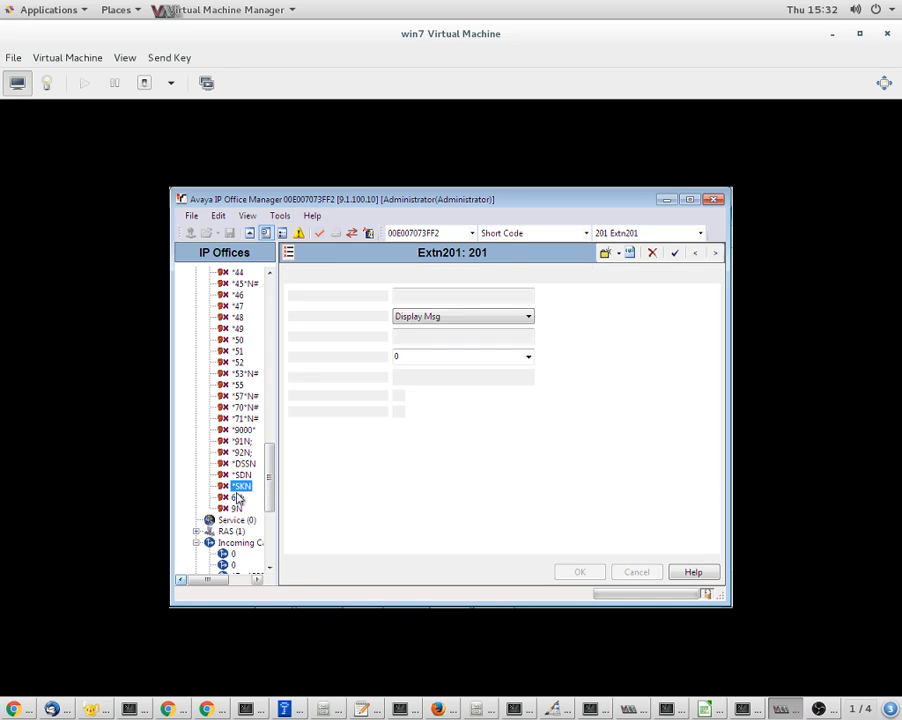
{"action": "left_click", "coordinate": [237, 497]}
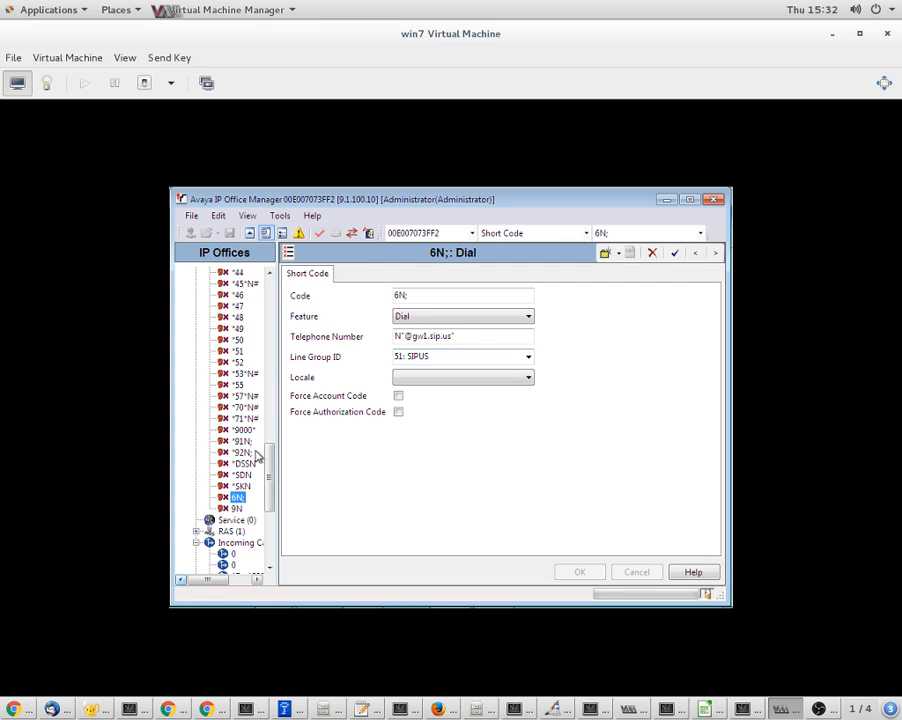
{"action": "left_click_drag", "start_coordinate": [268, 458], "coordinate": [252, 512]}
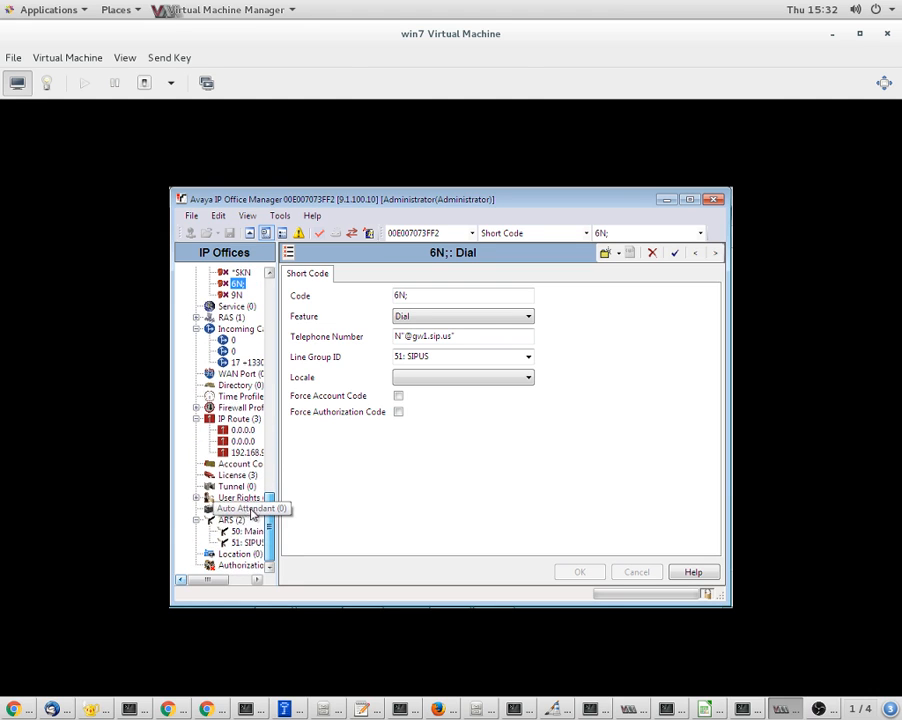
{"action": "left_click", "coordinate": [238, 543]}
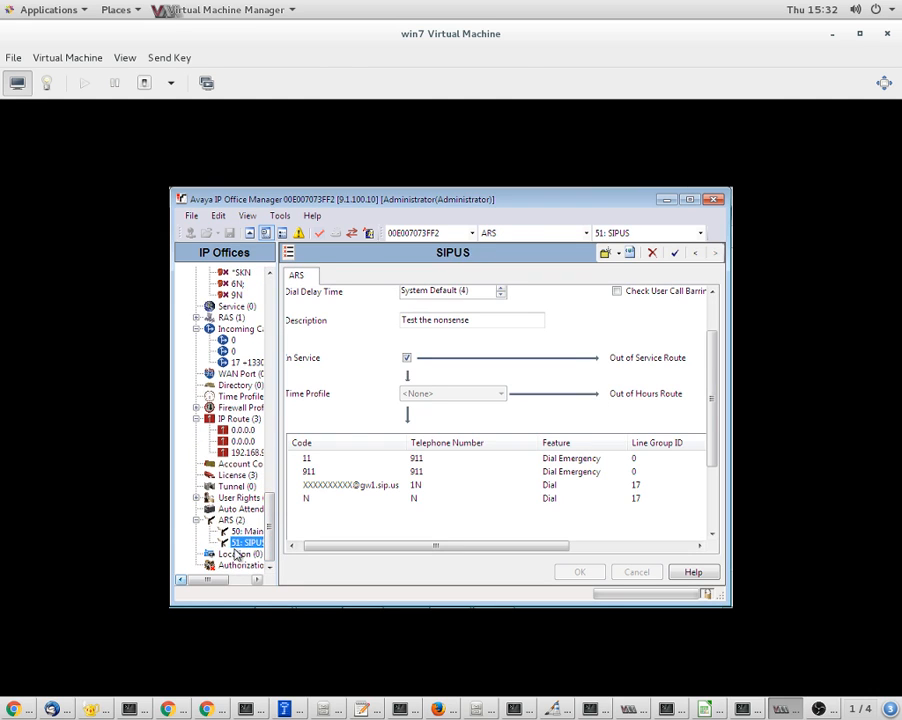
{"action": "left_click_drag", "start_coordinate": [457, 548], "coordinate": [398, 556]}
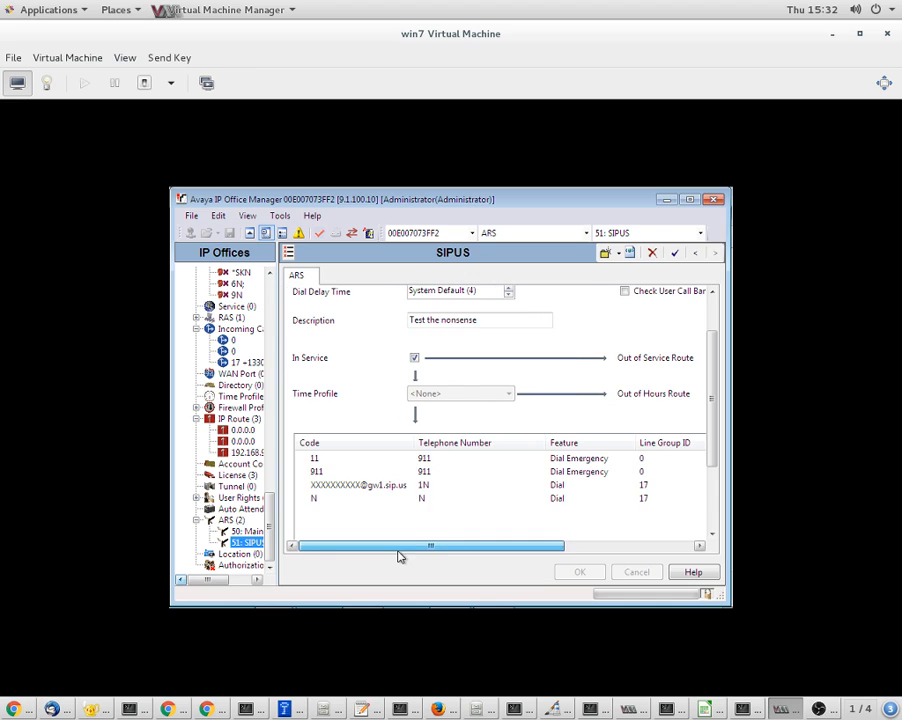
{"action": "left_click", "coordinate": [352, 487]}
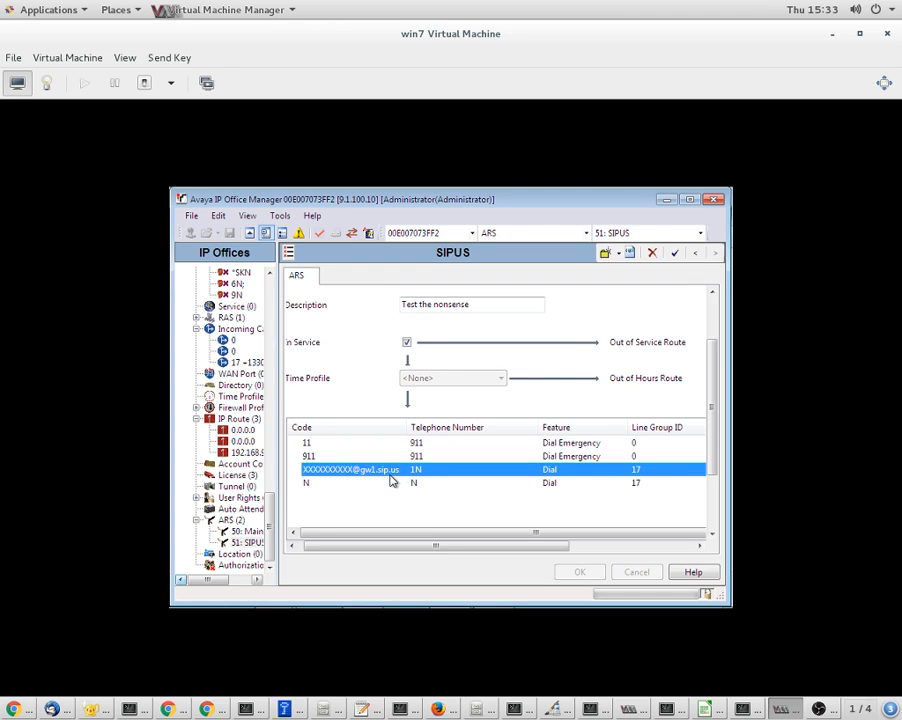
{"action": "left_click", "coordinate": [332, 483]}
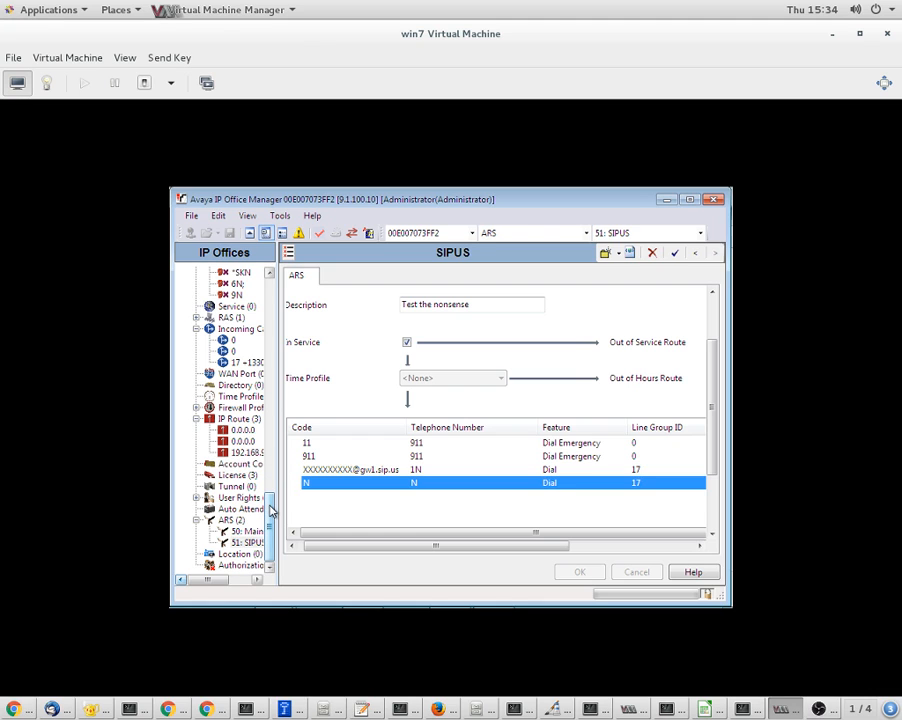
- Open the incoming call route for line group 17 and examine its incoming number, including the leading plus sign
{"action": "left_click_drag", "start_coordinate": [270, 512], "coordinate": [270, 476]}
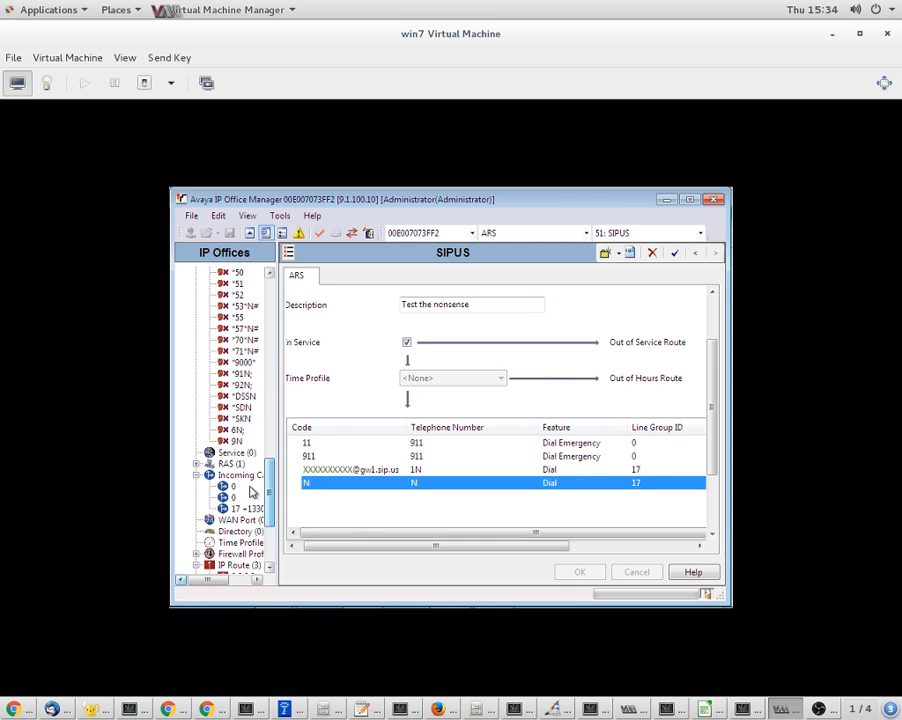
{"action": "left_click", "coordinate": [243, 510]}
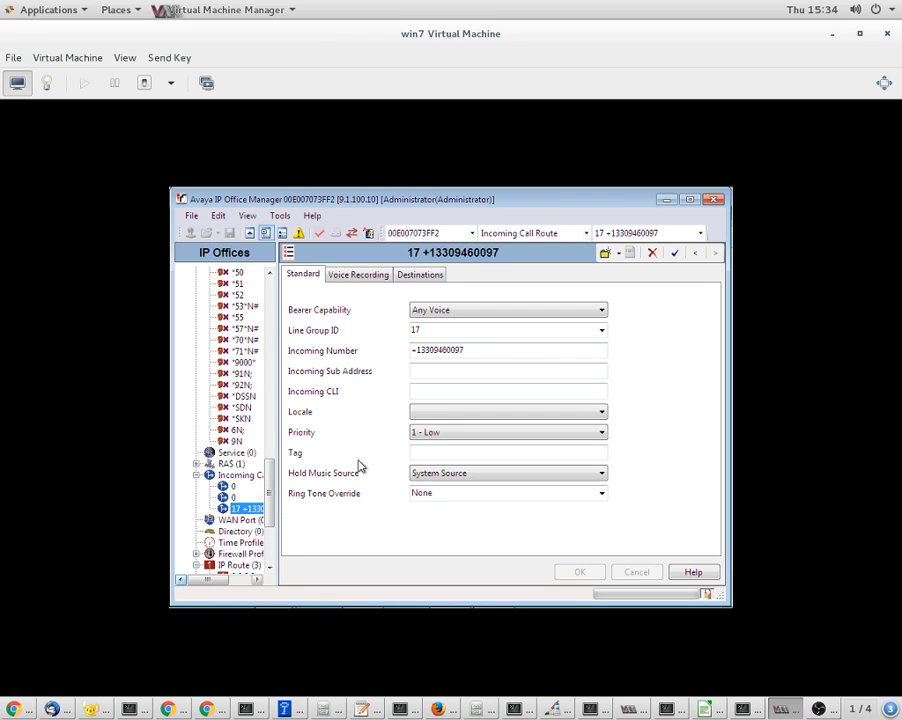
{"action": "left_click", "coordinate": [418, 350]}
{"action": "left_click_drag", "start_coordinate": [418, 350], "coordinate": [482, 354]}
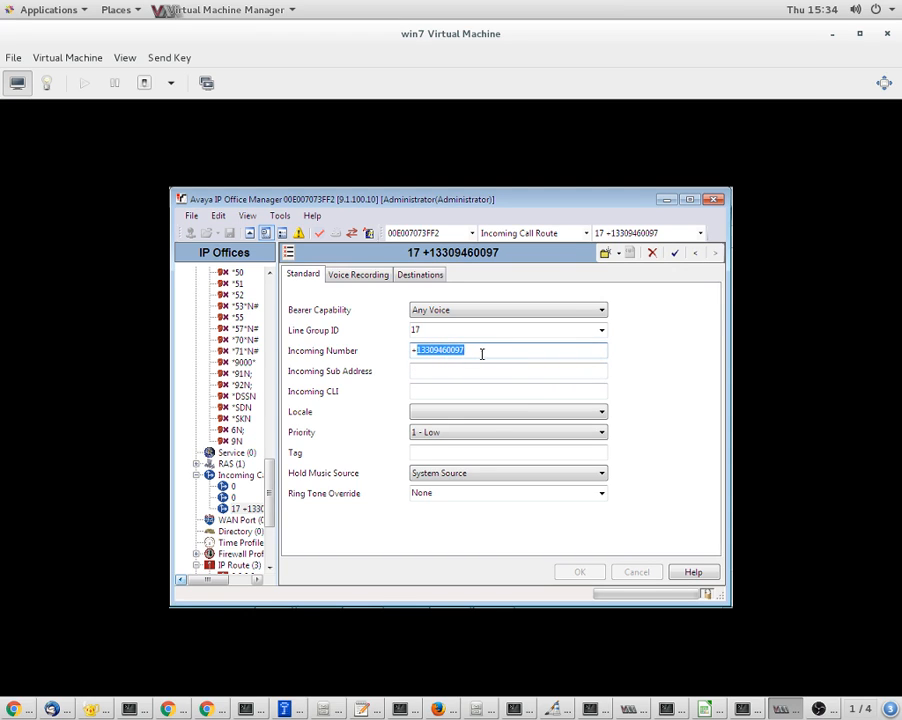
{"action": "left_click", "coordinate": [417, 352]}
{"action": "double_click", "coordinate": [417, 353]}
{"action": "left_click", "coordinate": [413, 352]}
{"action": "double_click", "coordinate": [415, 352]}
{"action": "left_click", "coordinate": [417, 351]}
{"action": "left_click_drag", "start_coordinate": [417, 352], "coordinate": [414, 351]}
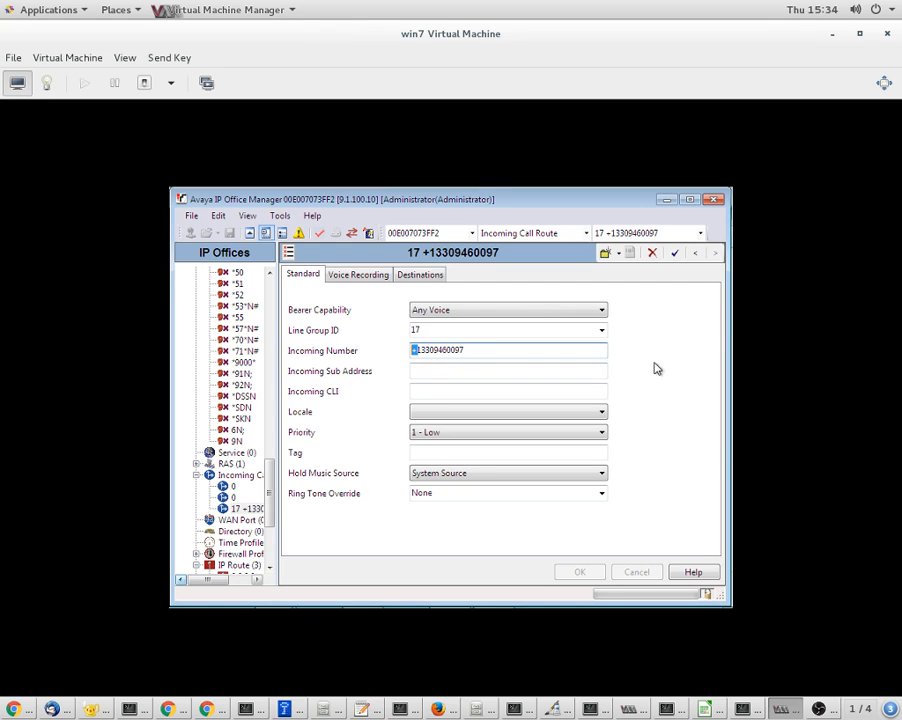
- View the incoming call route's destinations and select 201 Extn201 as the default destination
{"action": "left_click", "coordinate": [417, 277]}
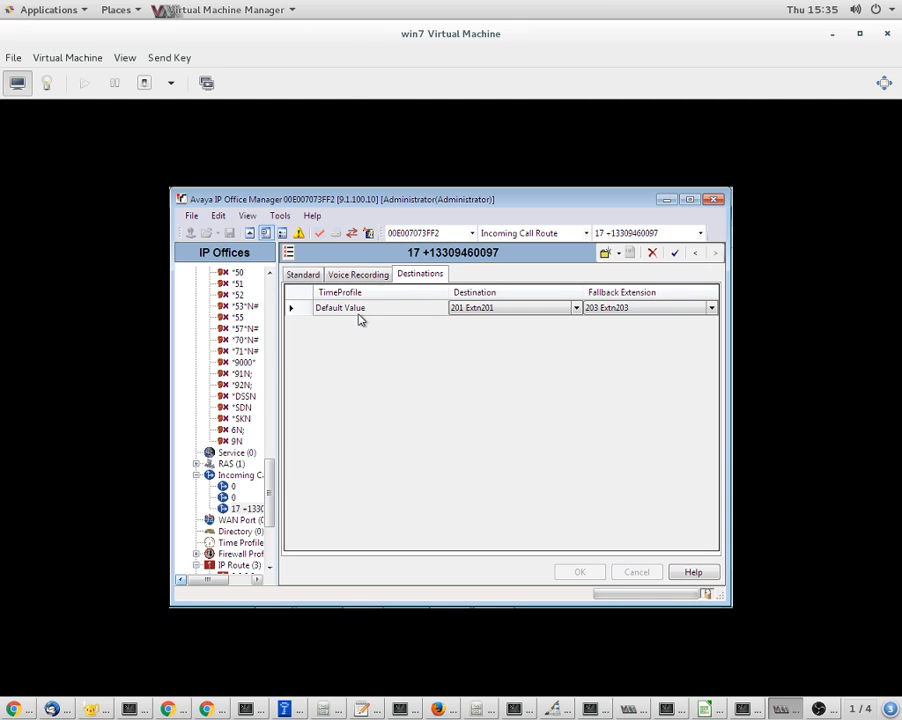
{"action": "left_click", "coordinate": [479, 316]}
{"action": "left_click", "coordinate": [479, 316]}
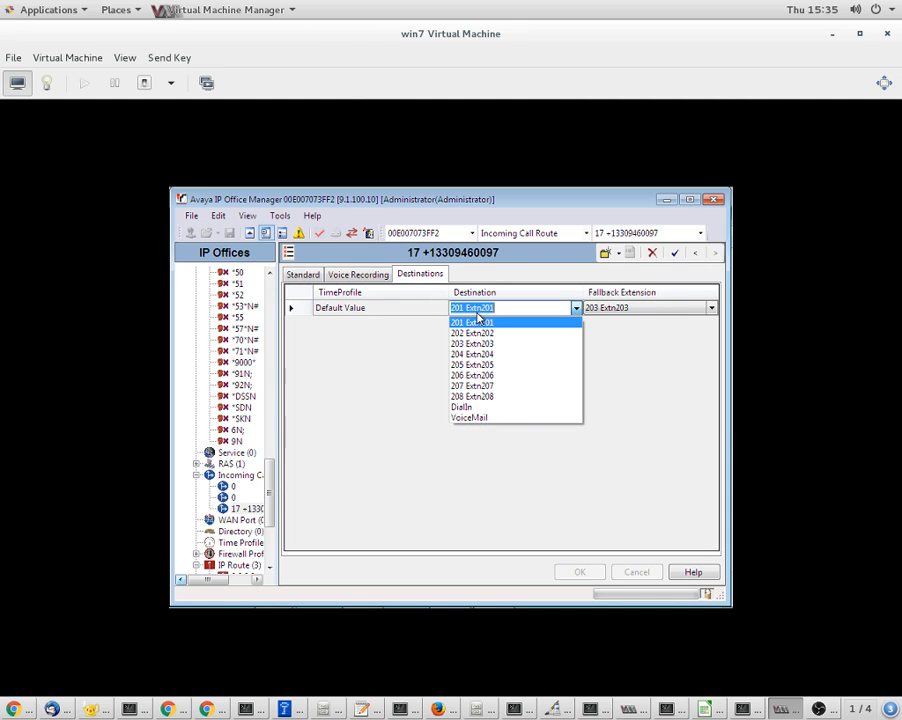
{"action": "left_click", "coordinate": [477, 323]}
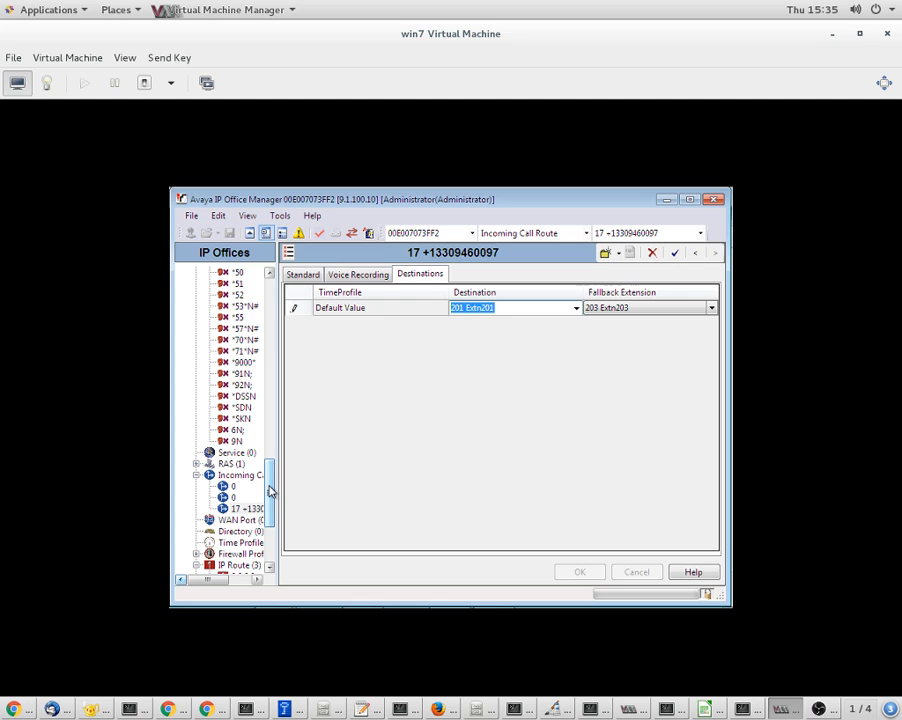
- Switch to IP Office SysMonitor, examine the SIP OPTIONS and REGISTER messages exchanged with gw1.sip.us, and return to IP Office Manager
{"action": "left_click_drag", "start_coordinate": [268, 490], "coordinate": [286, 306]}
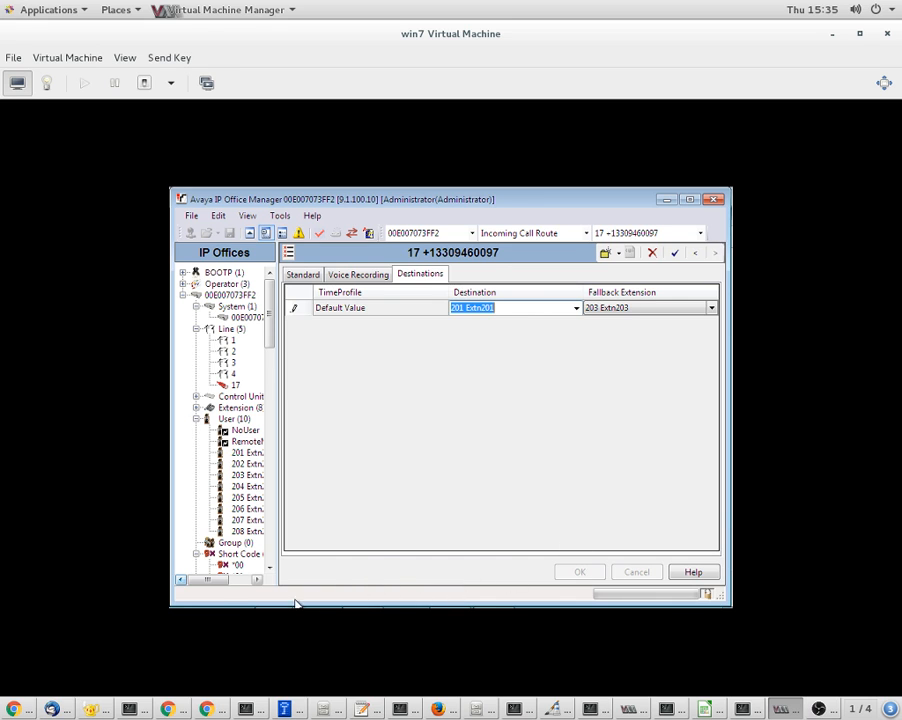
{"action": "mouse_move", "coordinate": [250, 603]}
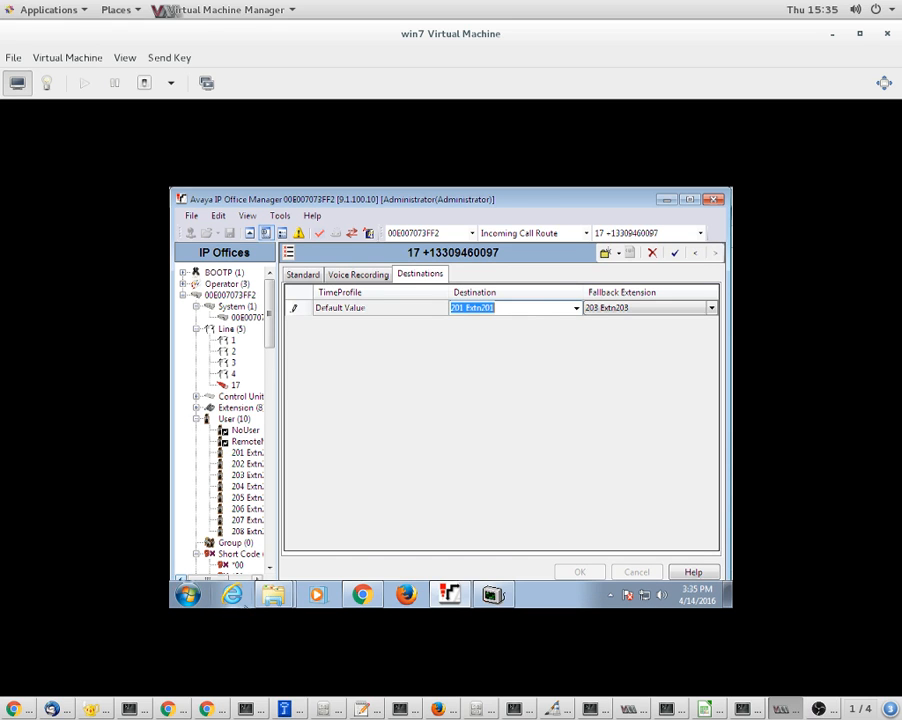
{"action": "left_click", "coordinate": [491, 595]}
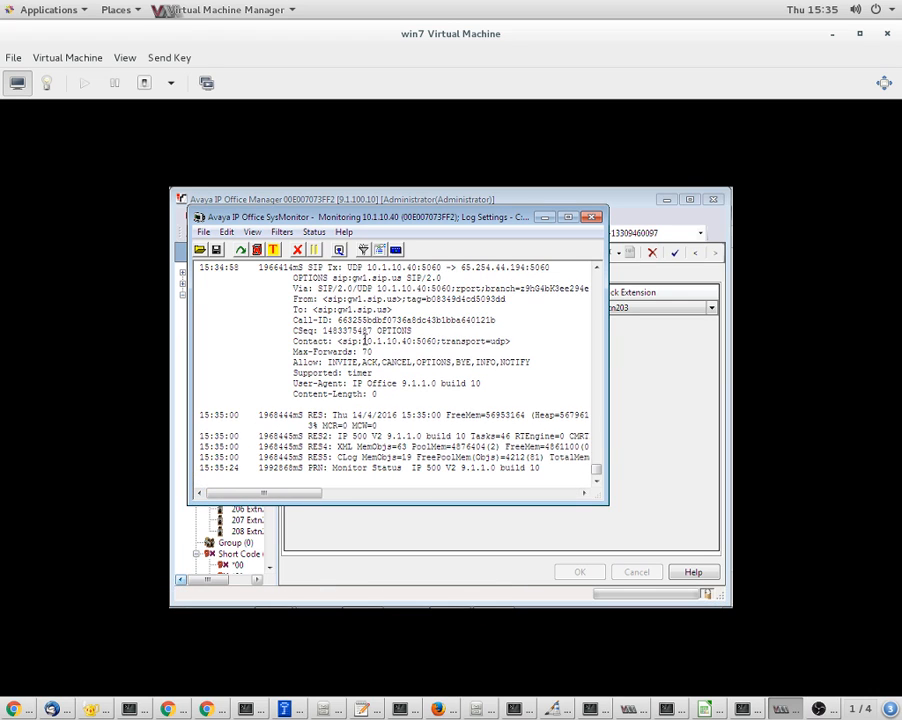
{"action": "left_click_drag", "start_coordinate": [293, 279], "coordinate": [419, 311]}
{"action": "left_click", "coordinate": [397, 323]}
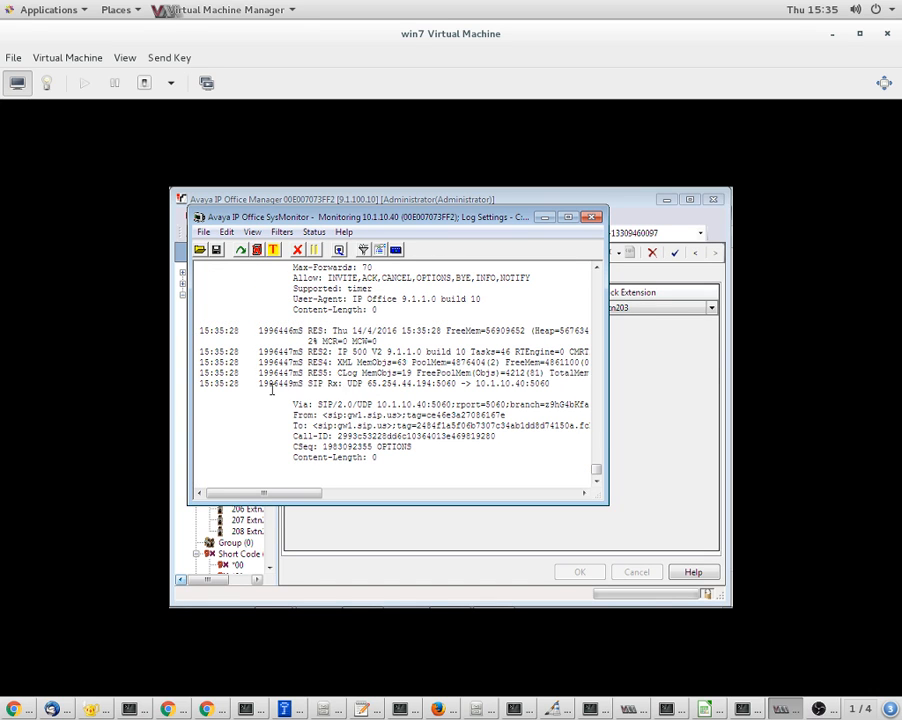
{"action": "left_click_drag", "start_coordinate": [268, 393], "coordinate": [395, 457]}
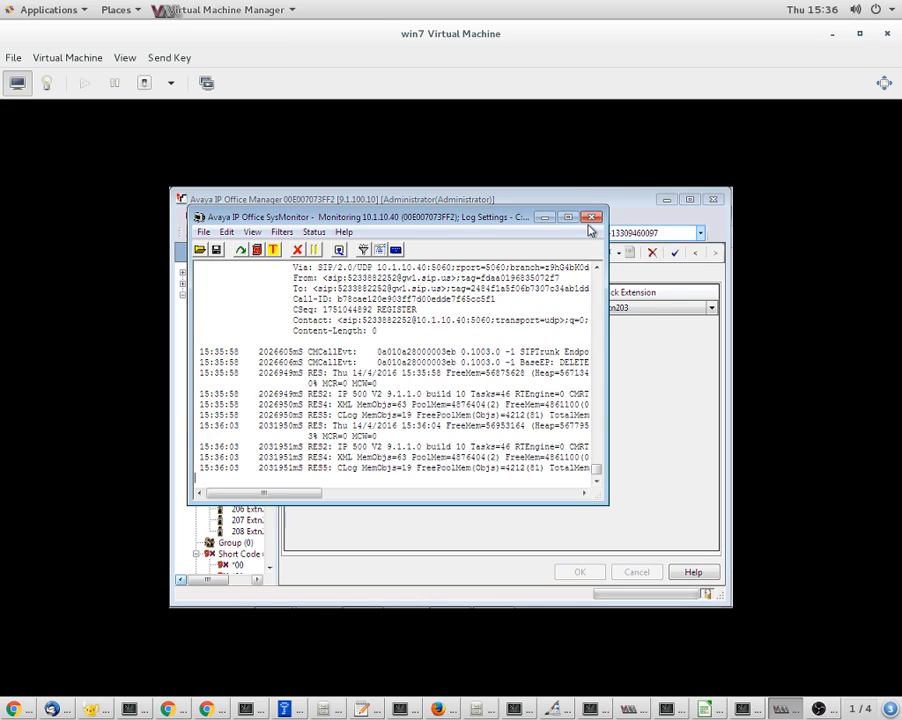
{"action": "left_click", "coordinate": [642, 330]}
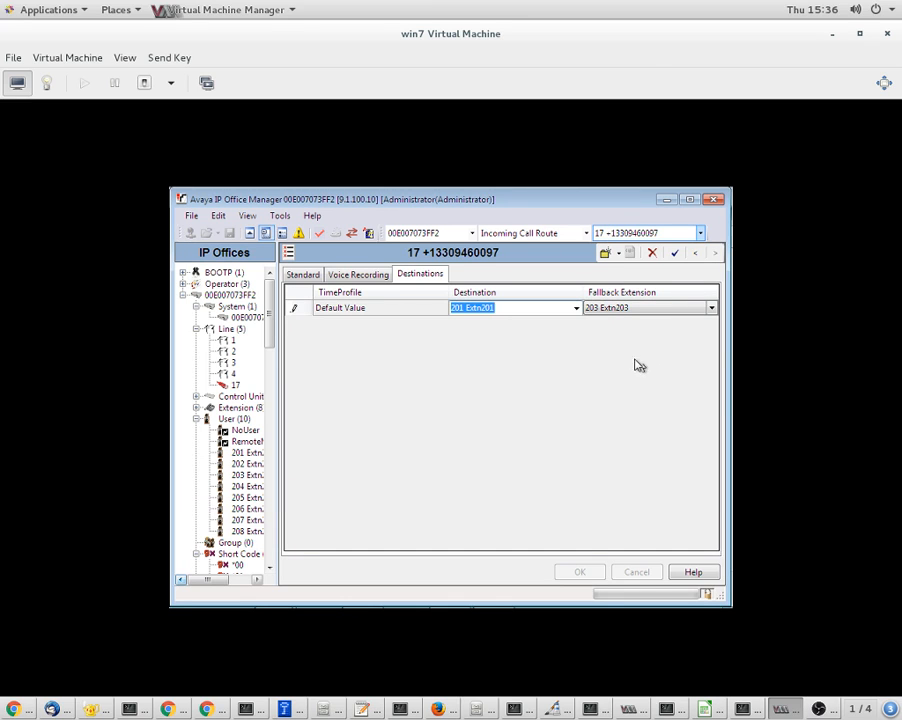